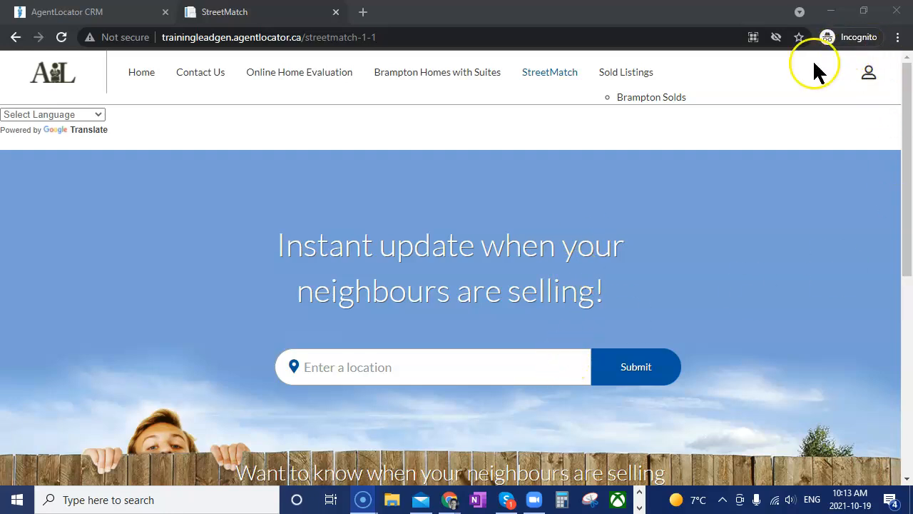
# Open a new incognito browser window
pyautogui.rightClick(451, 500)
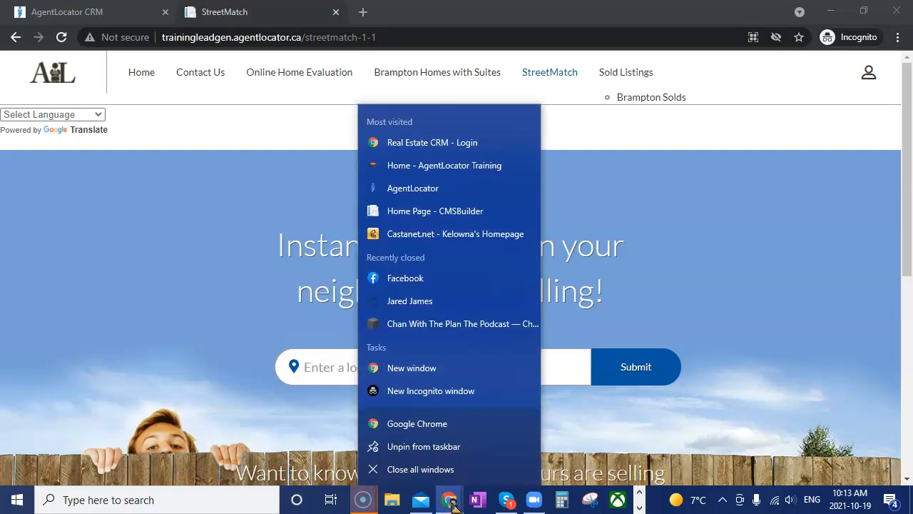
pyautogui.click(423, 396)
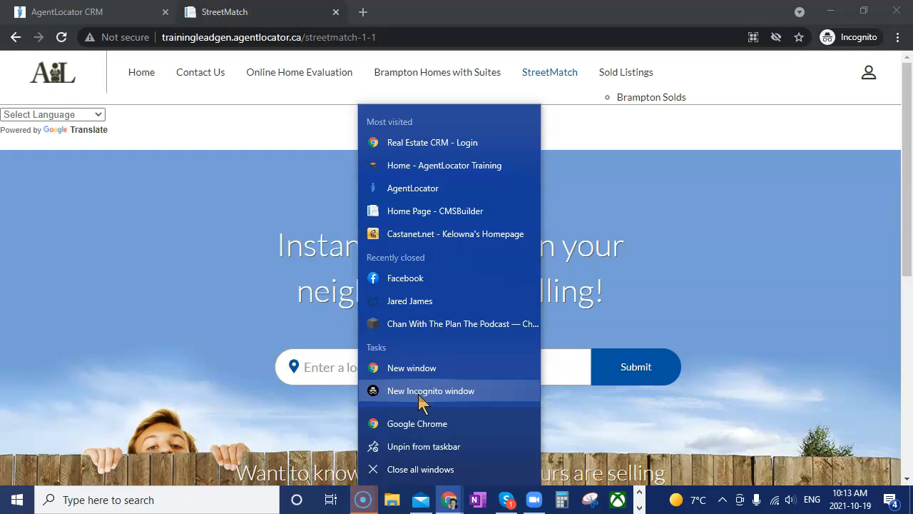
pyautogui.click(413, 369)
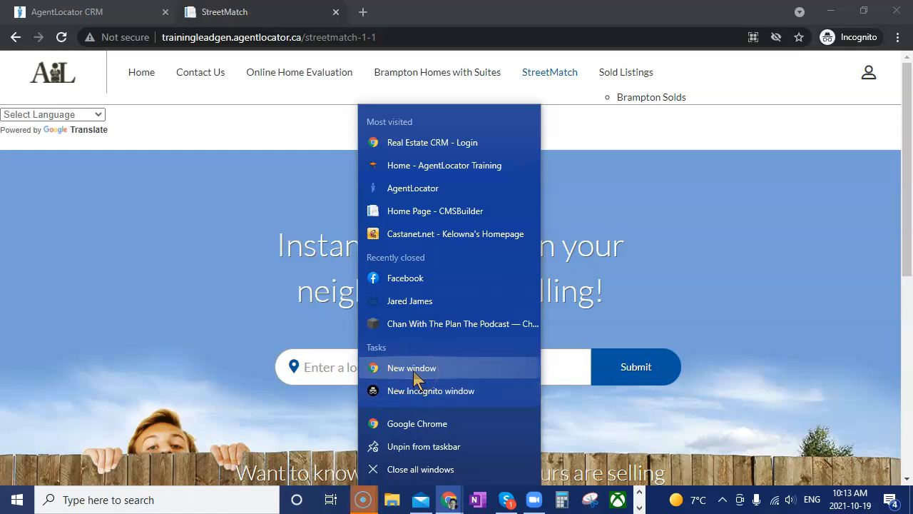
pyautogui.click(417, 392)
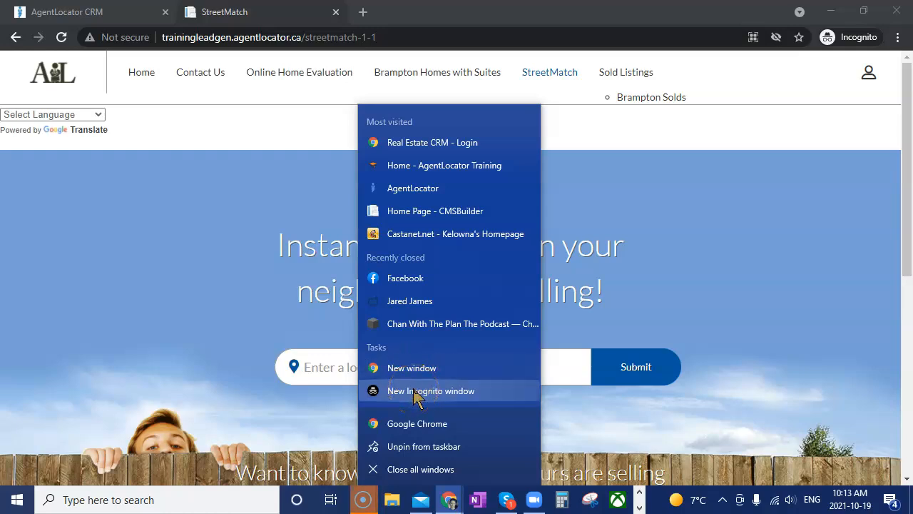
pyautogui.click(682, 311)
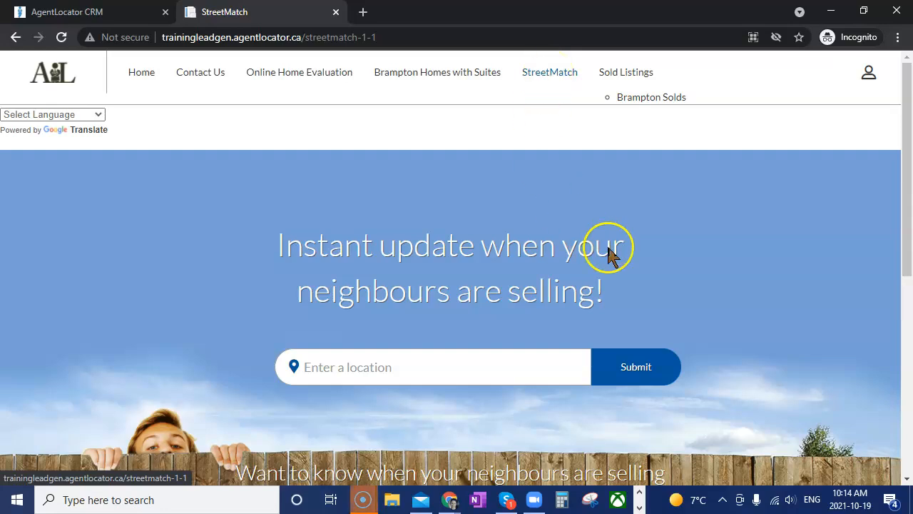
pyautogui.scroll(-2, 606, 254)
pyautogui.click(366, 225)
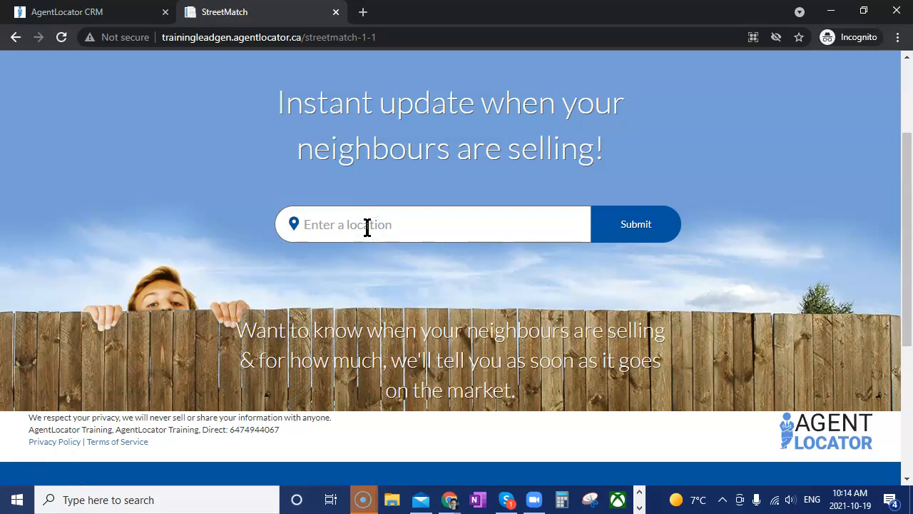
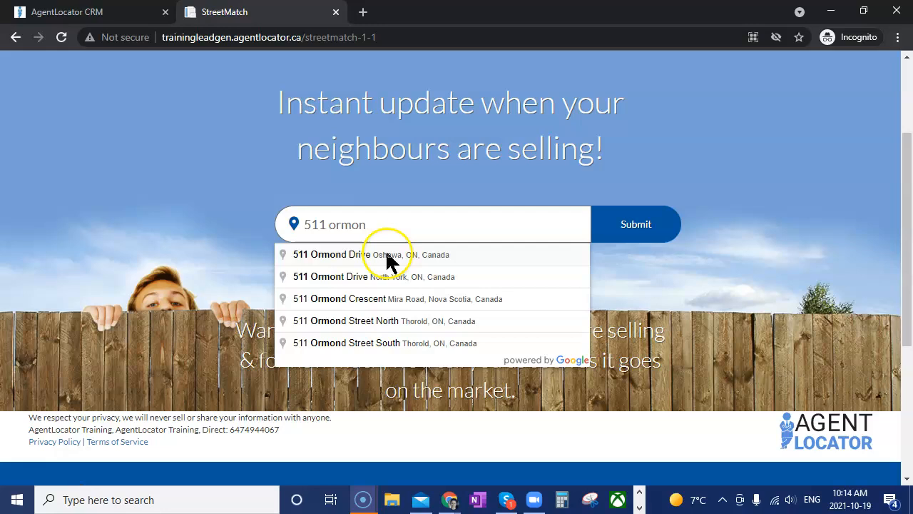
pyautogui.click(387, 257)
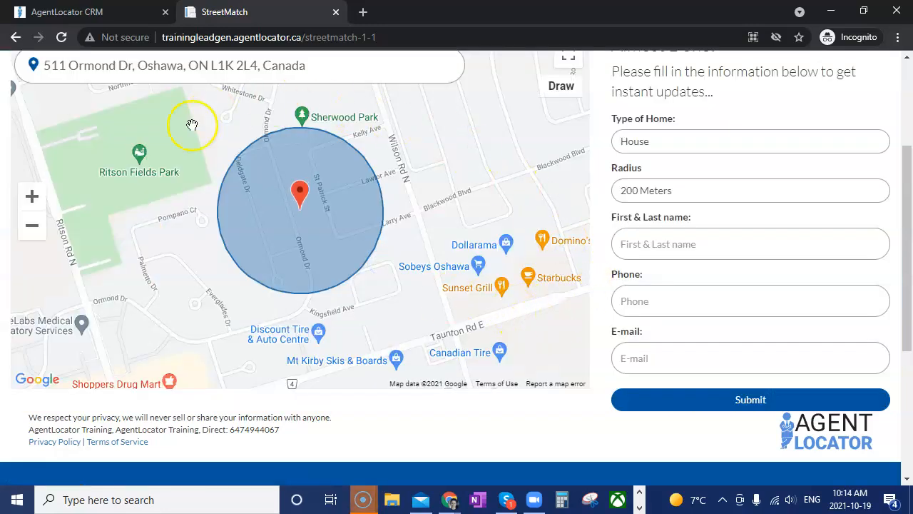
pyautogui.moveTo(302, 218); pyautogui.dragTo(316, 239)
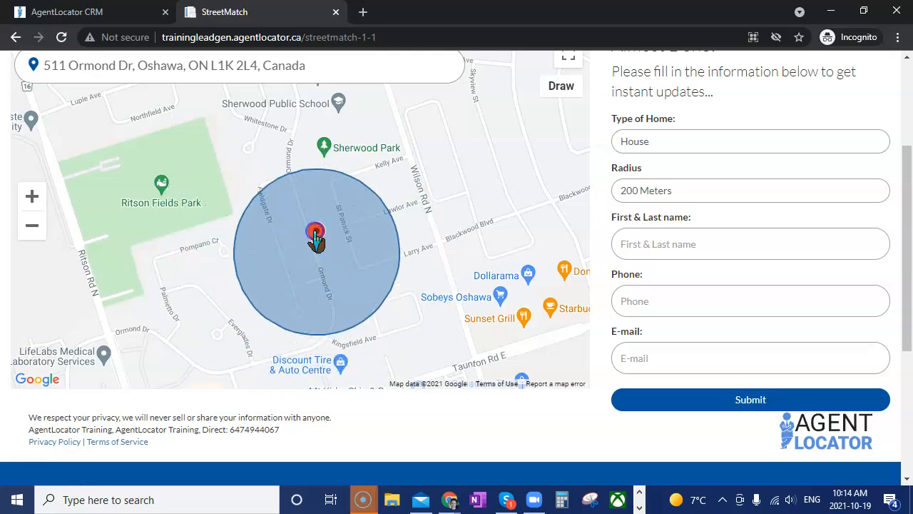
# Set the search radius to 500 Meters and switch the map to freehand drawing
pyautogui.click(678, 191)
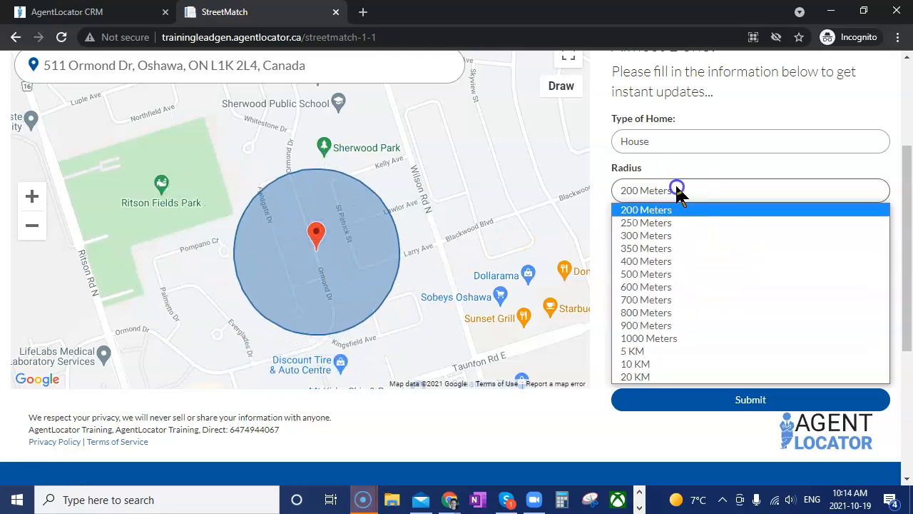
pyautogui.click(673, 274)
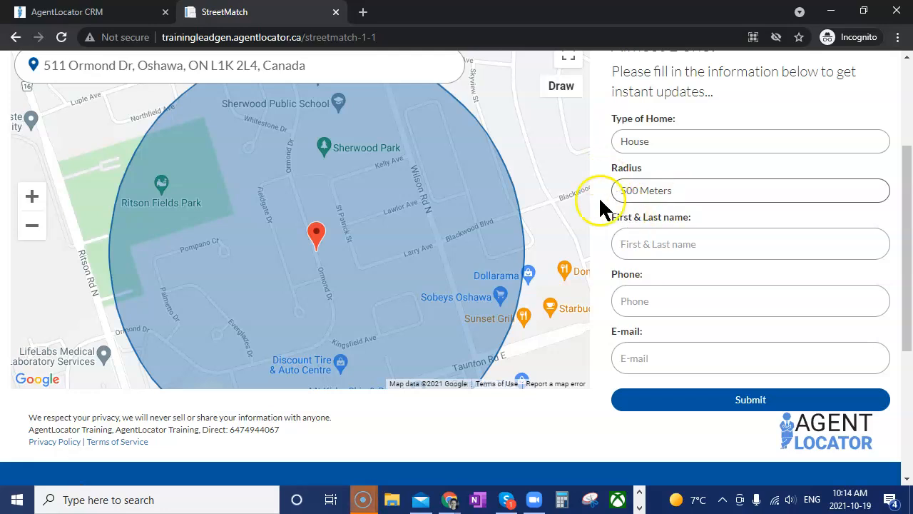
pyautogui.scroll(-1, 568, 282)
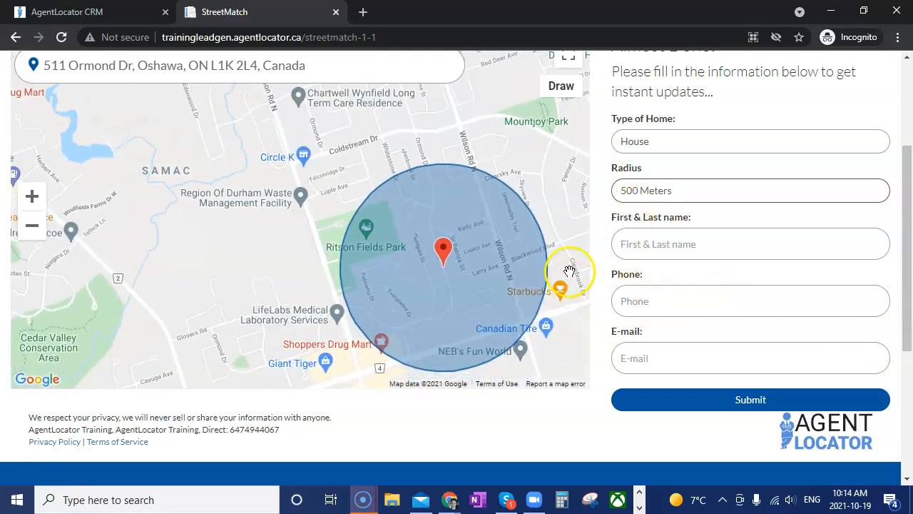
pyautogui.click(562, 90)
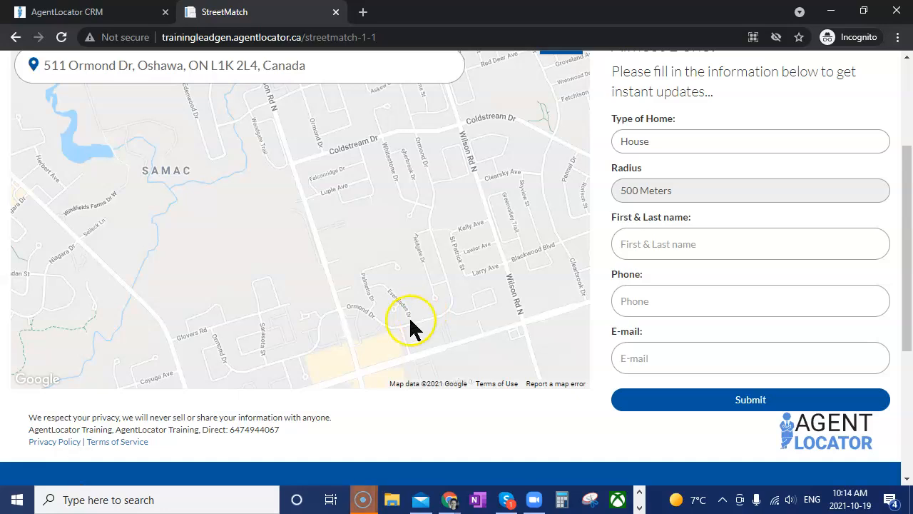
# Sketch a freehand search polygon over the streets just east of Ritson Fields Park
pyautogui.click(446, 189)
pyautogui.moveTo(446, 190); pyautogui.dragTo(441, 208)
pyautogui.click(557, 89)
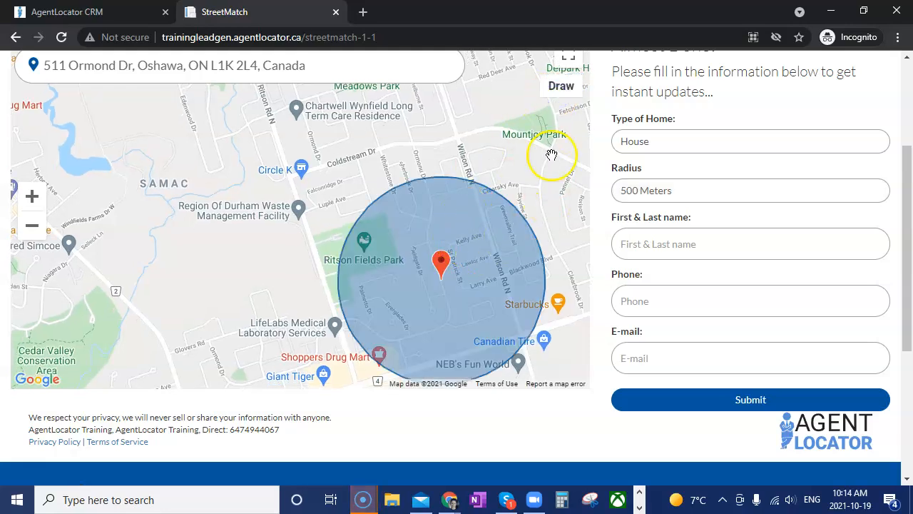
pyautogui.click(550, 91)
pyautogui.moveTo(440, 207); pyautogui.dragTo(440, 251)
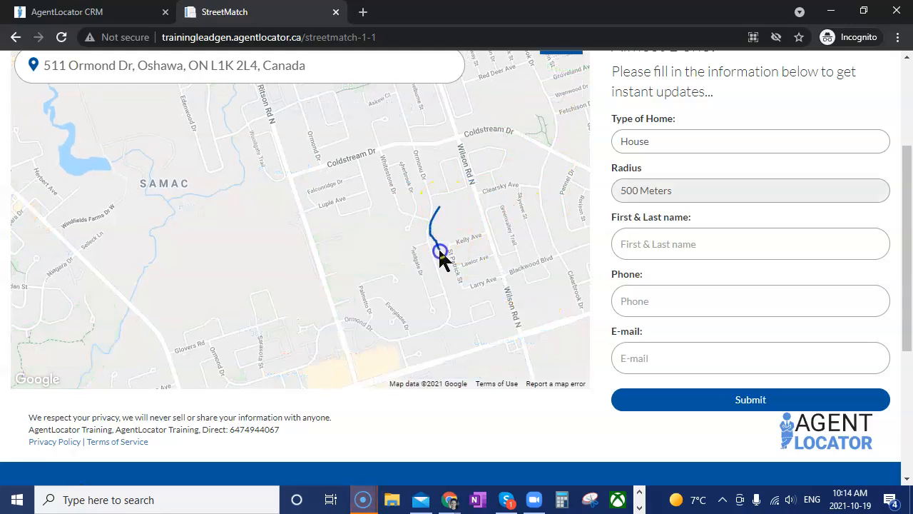
pyautogui.moveTo(448, 294)
pyautogui.mouseDown()
pyautogui.moveTo(450, 311)
pyautogui.moveTo(406, 243)
pyautogui.moveTo(436, 204)
pyautogui.moveTo(440, 213)
pyautogui.mouseUp()
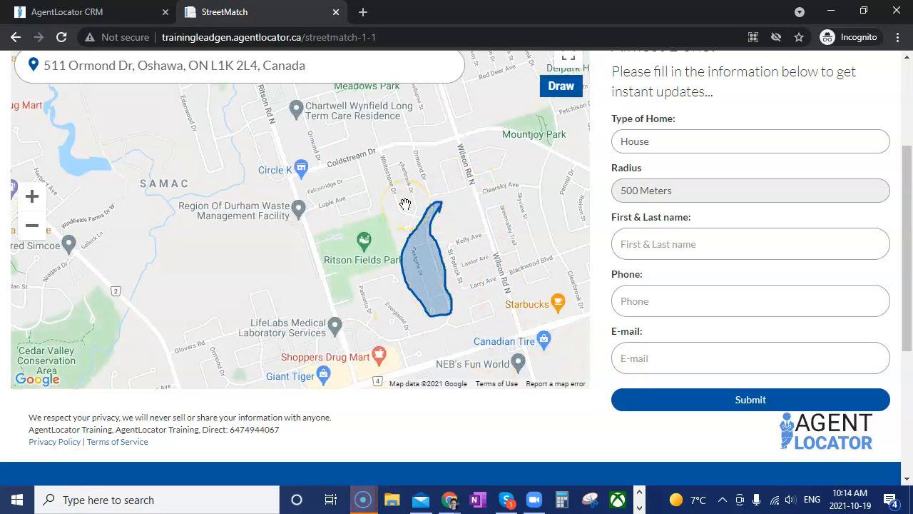
pyautogui.click(431, 258)
# Enter the test lead's full name, phone number and e-mail address, then submit the sign-up form
pyautogui.click(685, 243)
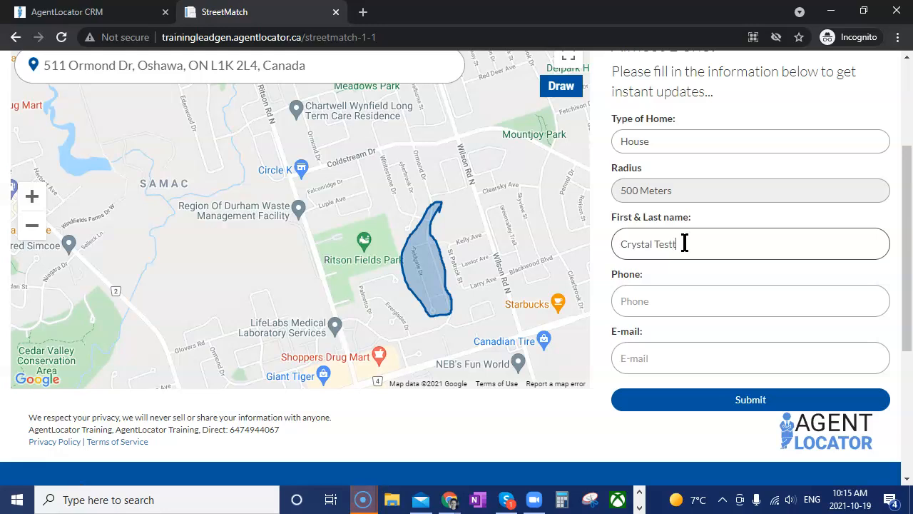
pyautogui.press('Tab')
pyautogui.press('Tab')
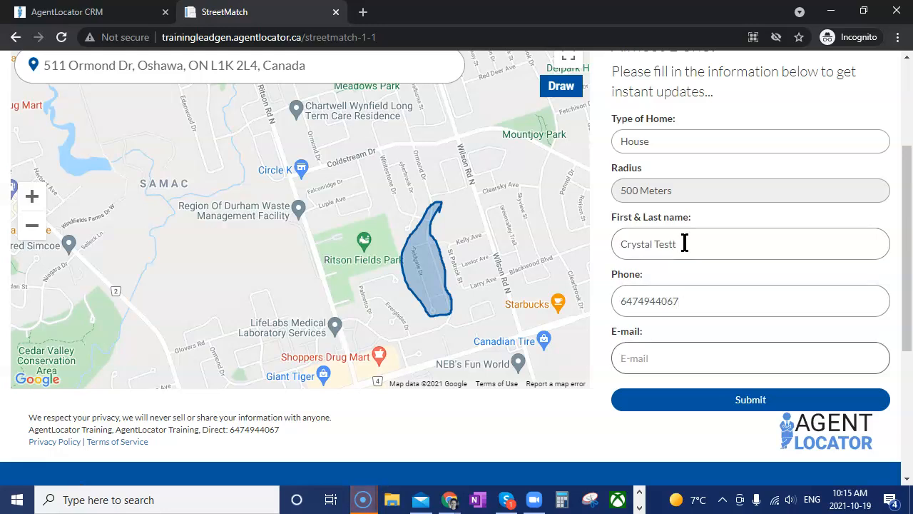
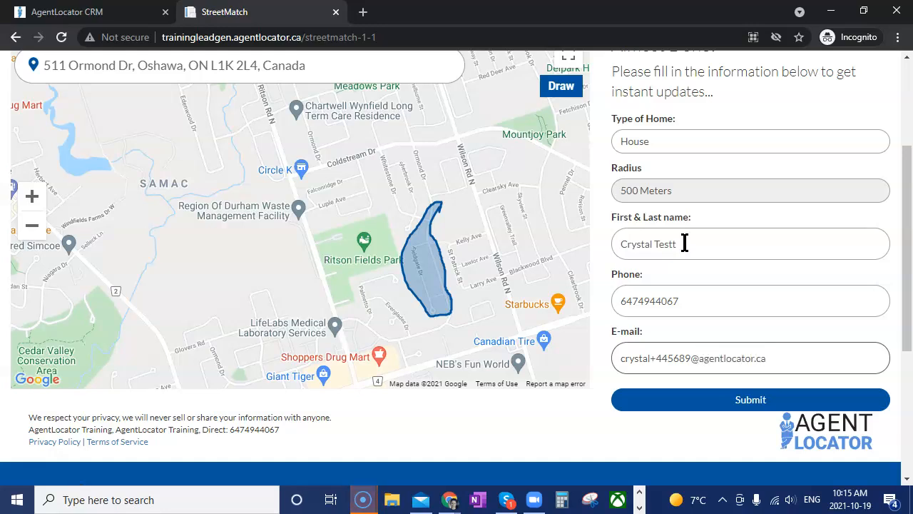
pyautogui.click(709, 396)
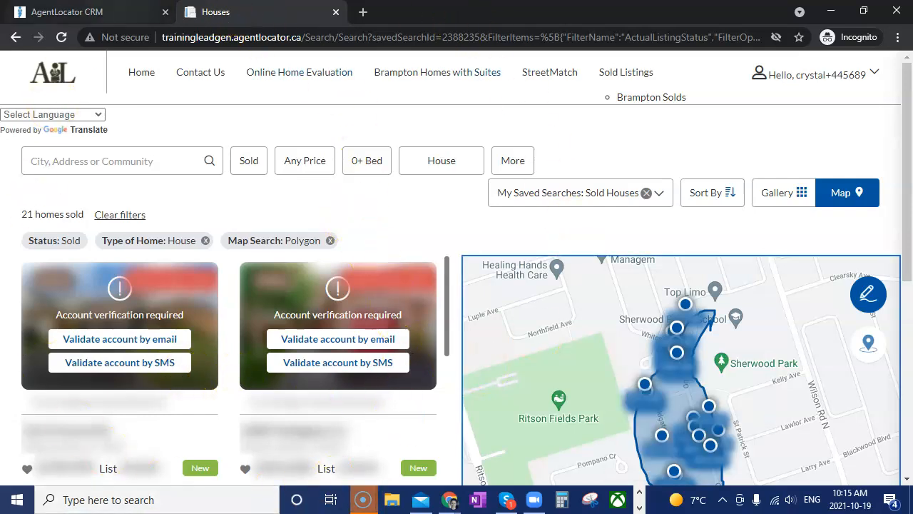
# Return to the AgentLocator CRM leads list tab after reviewing the 21 sold houses
pyautogui.click(32, 10)
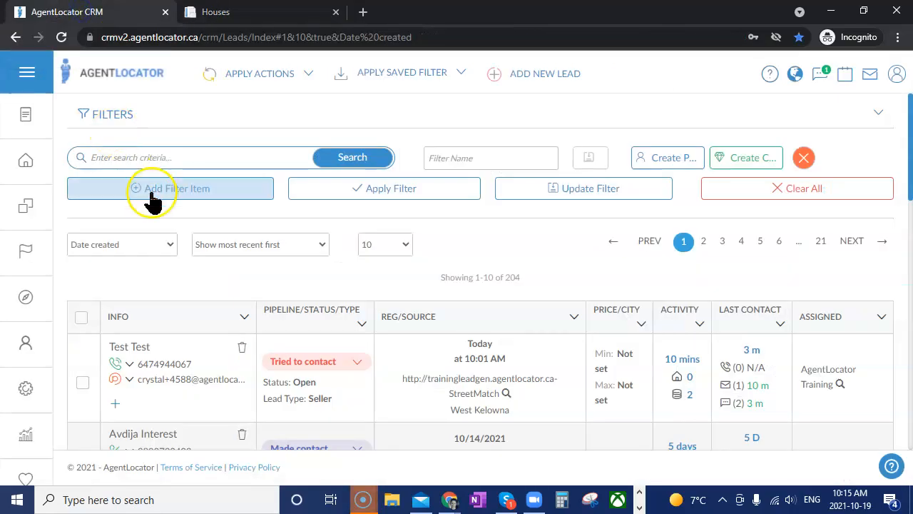
# Refresh the leads list until the new 205th lead appears, then open the top lead's page
pyautogui.click(61, 37)
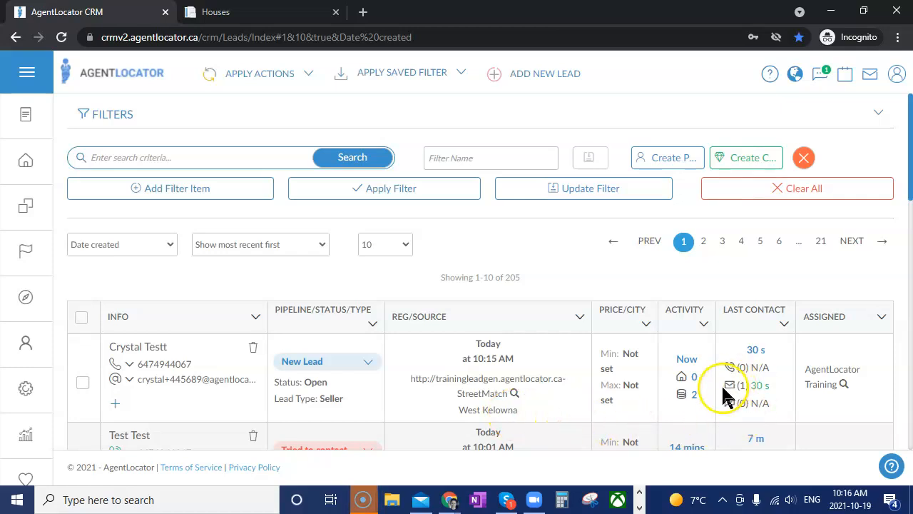
pyautogui.moveTo(729, 392)
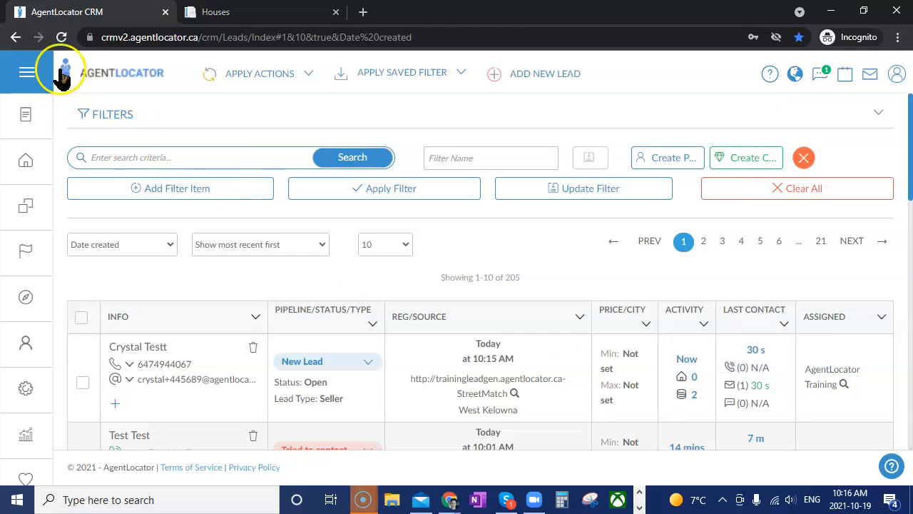
pyautogui.click(62, 37)
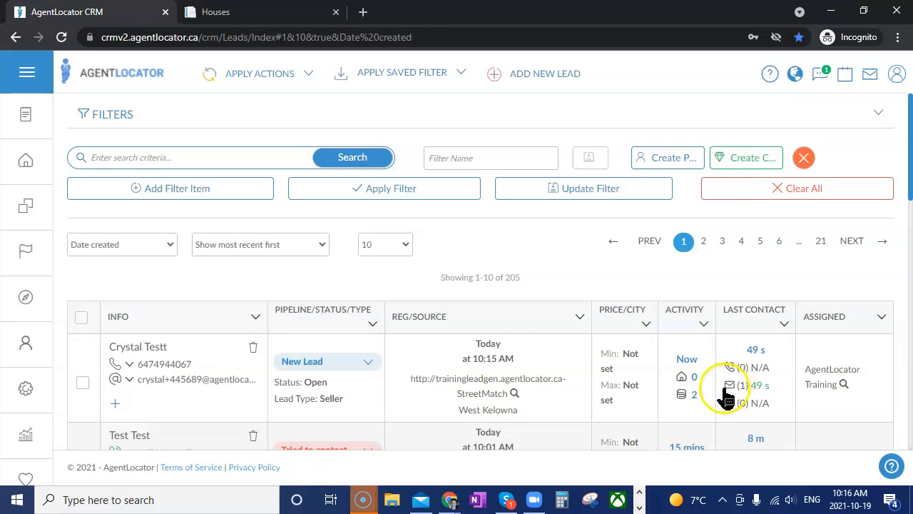
pyautogui.moveTo(115, 384)
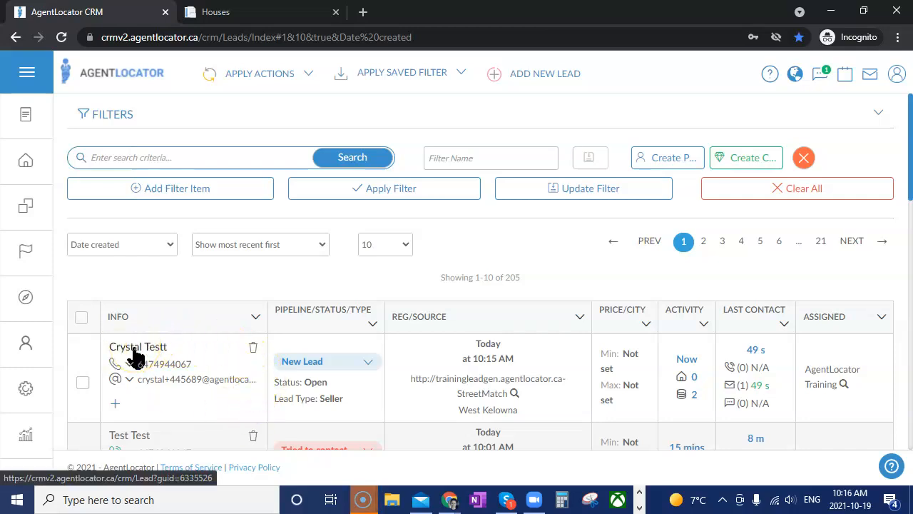
pyautogui.click(134, 349)
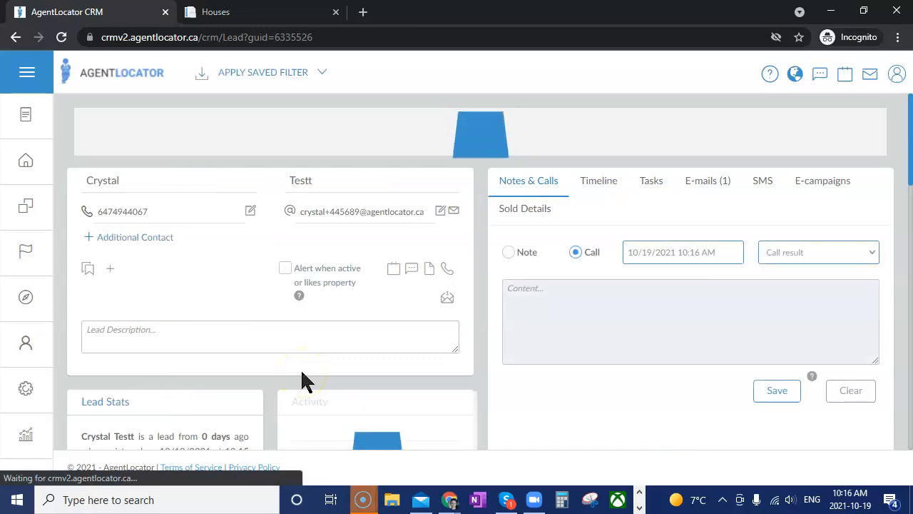
pyautogui.scroll(-8, 354, 328)
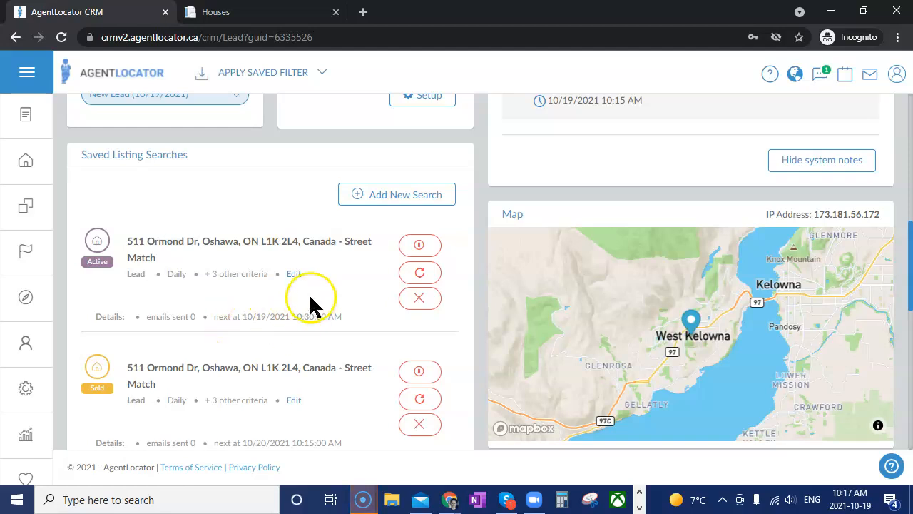
pyautogui.click(294, 276)
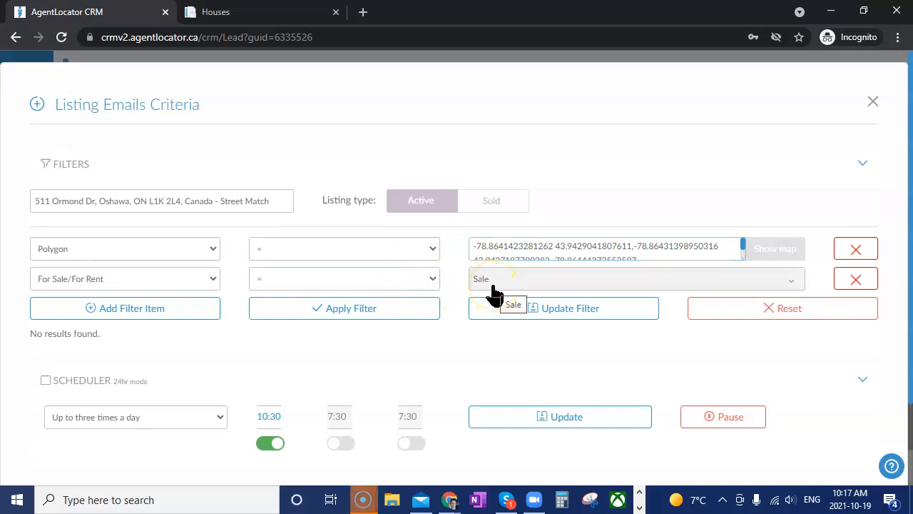
# Add a Type of Home = Detached filter to the listing email criteria
pyautogui.click(102, 308)
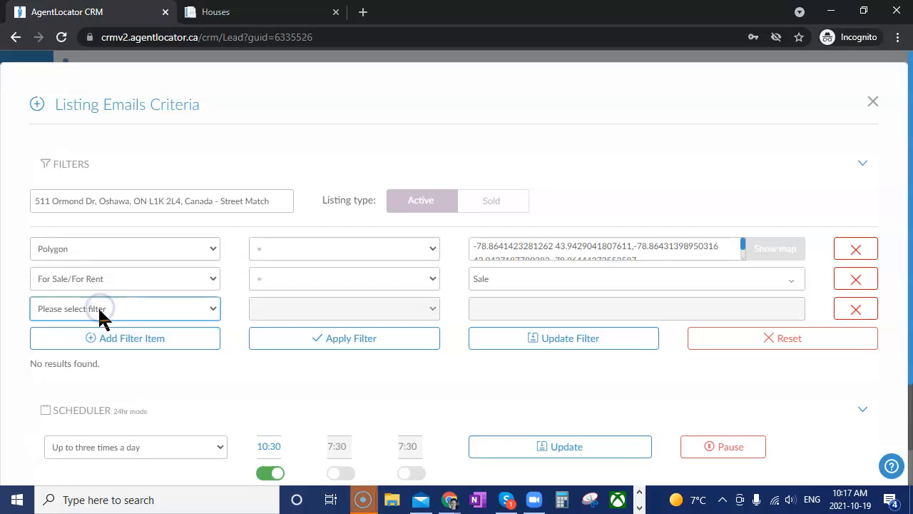
pyautogui.click(100, 311)
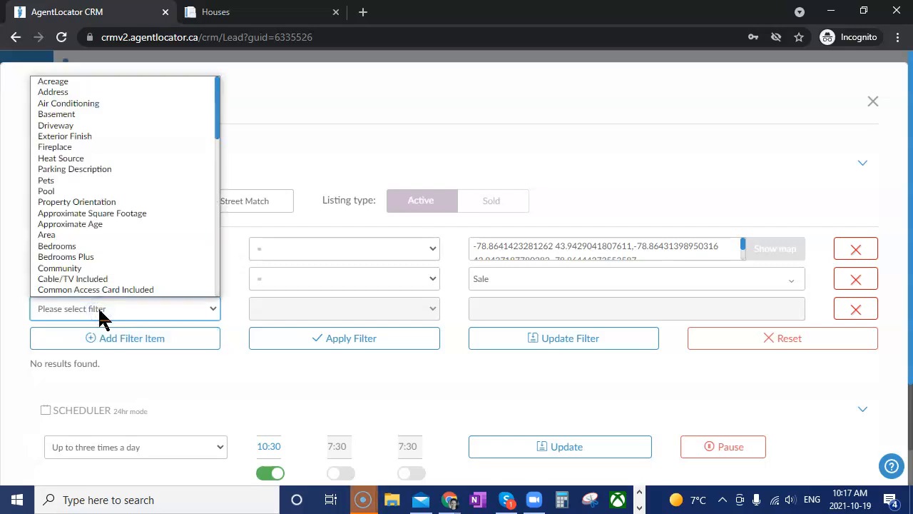
pyautogui.press('t')
pyautogui.press('y')
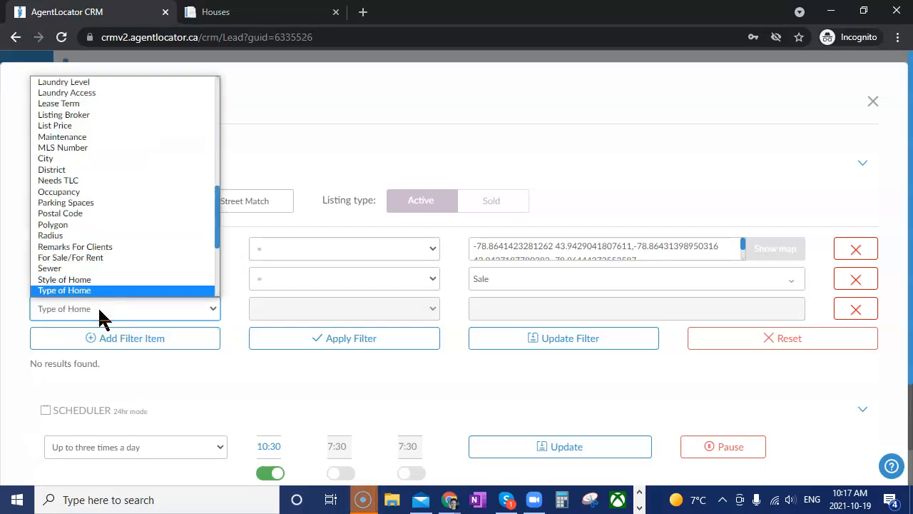
pyautogui.press('Return')
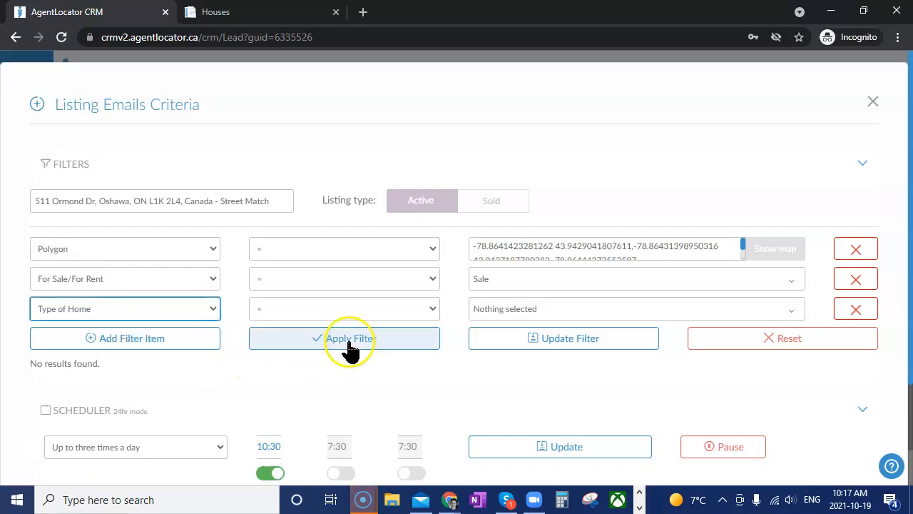
pyautogui.click(497, 311)
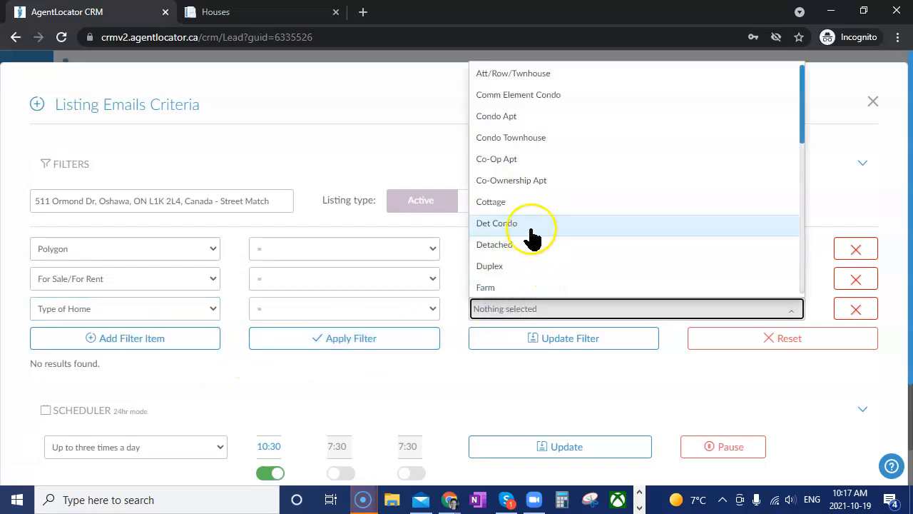
pyautogui.click(521, 247)
pyautogui.click(467, 382)
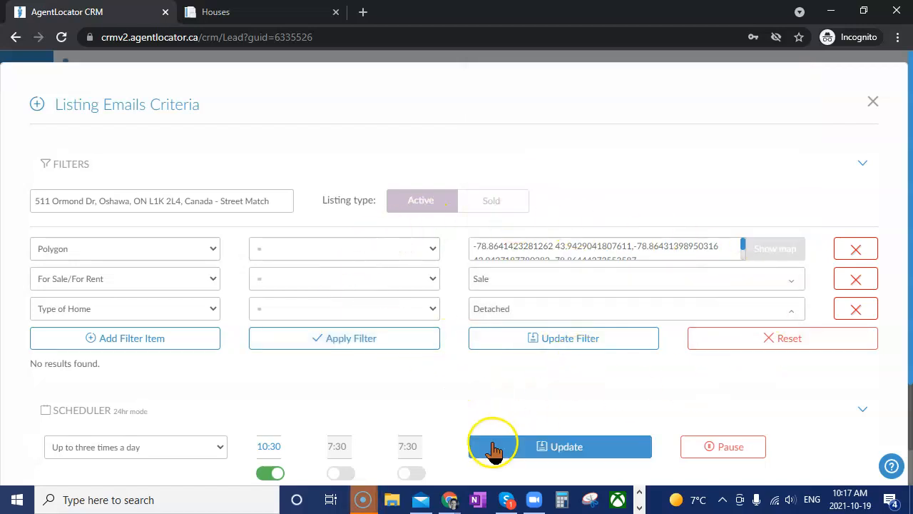
# Add another filter row set to Bedrooms
pyautogui.click(128, 345)
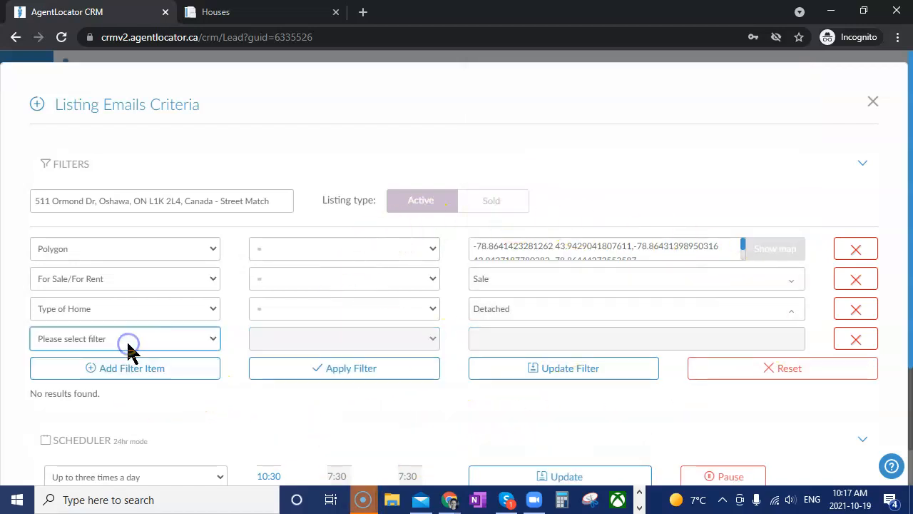
pyautogui.click(129, 345)
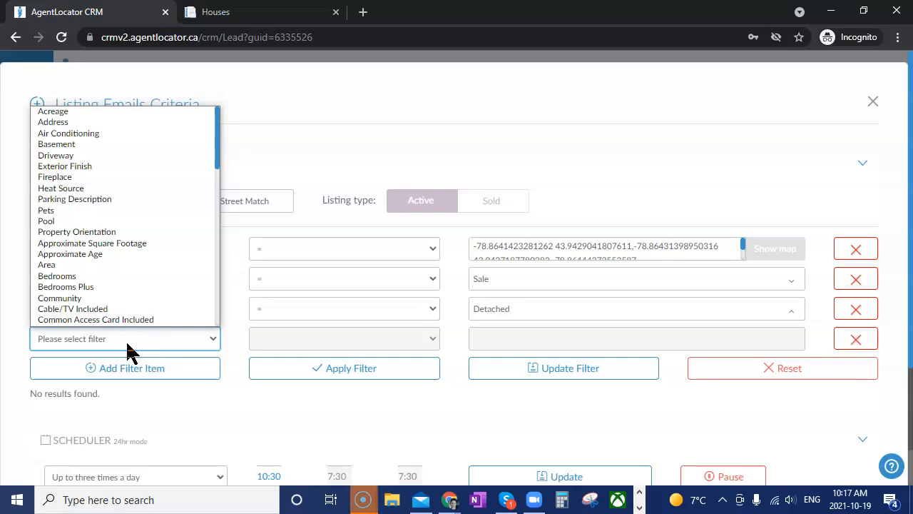
pyautogui.scroll(-1, 118, 316)
pyautogui.click(95, 245)
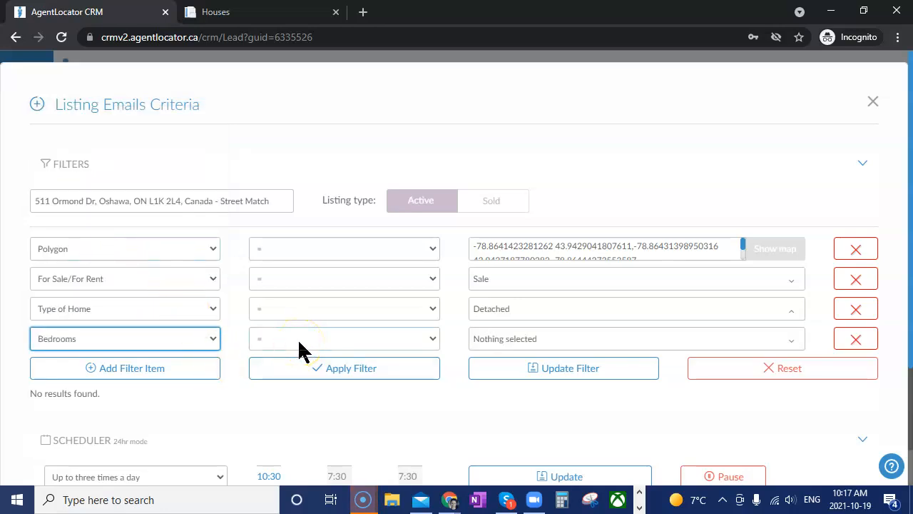
pyautogui.click(316, 371)
pyautogui.click(144, 345)
pyautogui.click(265, 339)
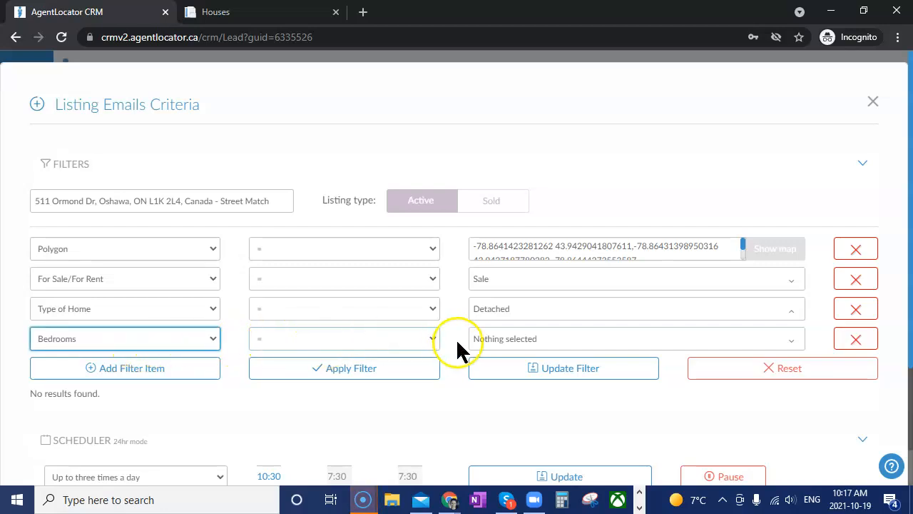
# Require exactly 3 bedrooms and apply the filter to search for matches
pyautogui.click(506, 341)
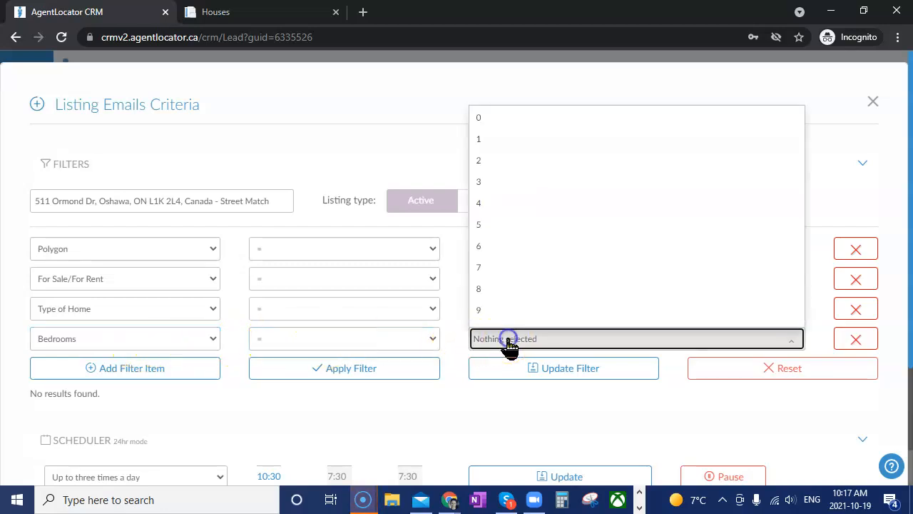
pyautogui.click(479, 185)
pyautogui.click(434, 412)
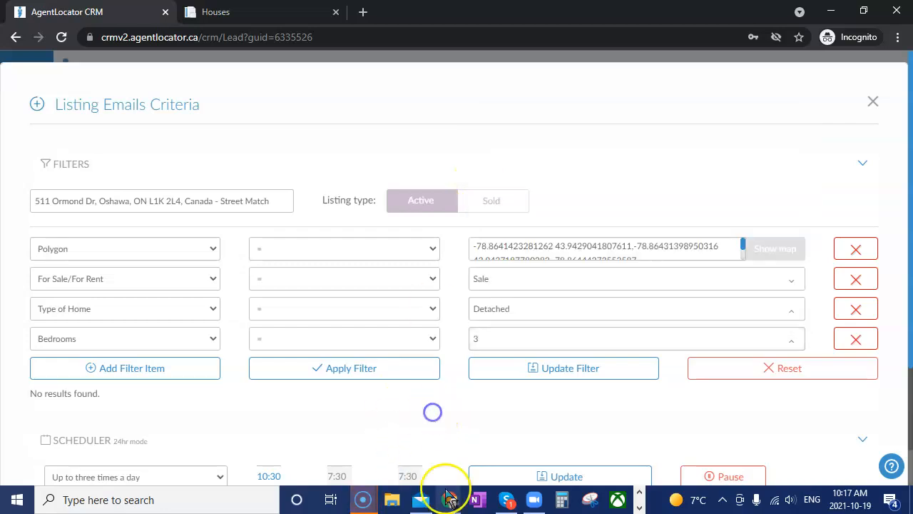
pyautogui.click(499, 342)
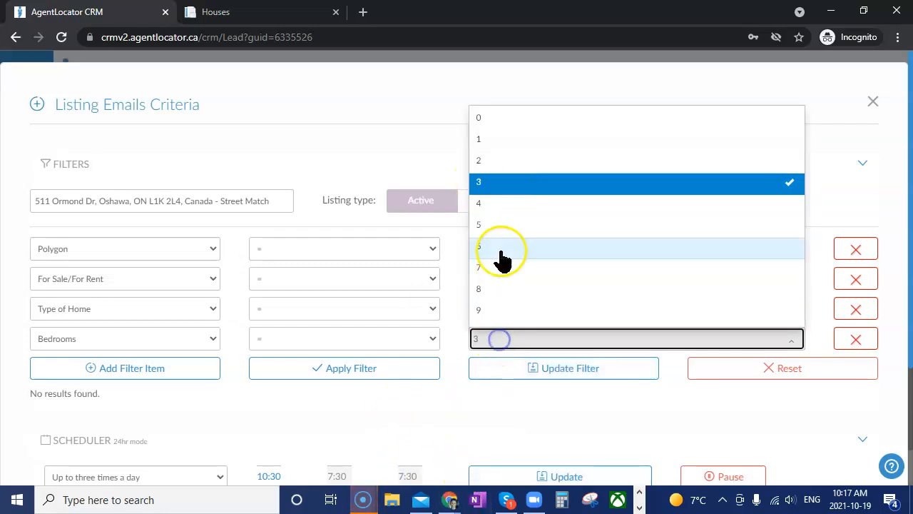
pyautogui.click(501, 204)
pyautogui.click(492, 203)
pyautogui.click(452, 391)
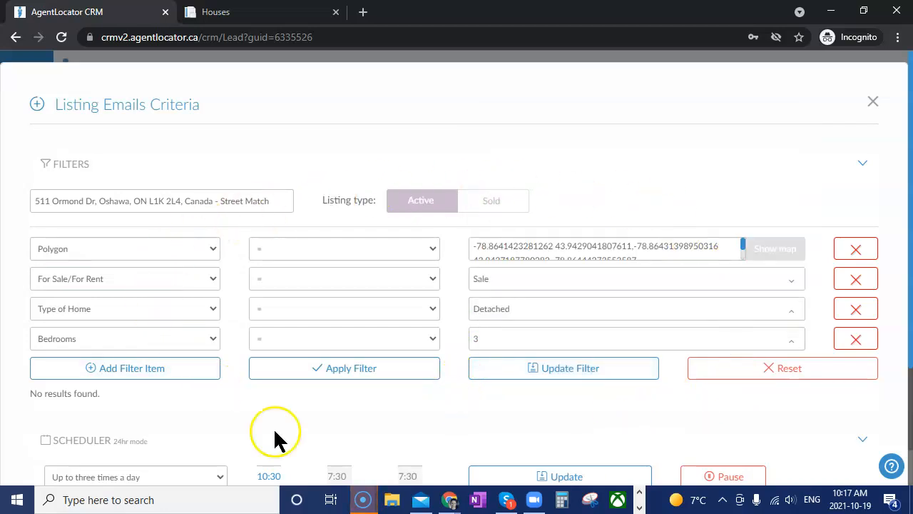
pyautogui.scroll(-1, 452, 406)
pyautogui.scroll(-1, 452, 405)
pyautogui.click(345, 230)
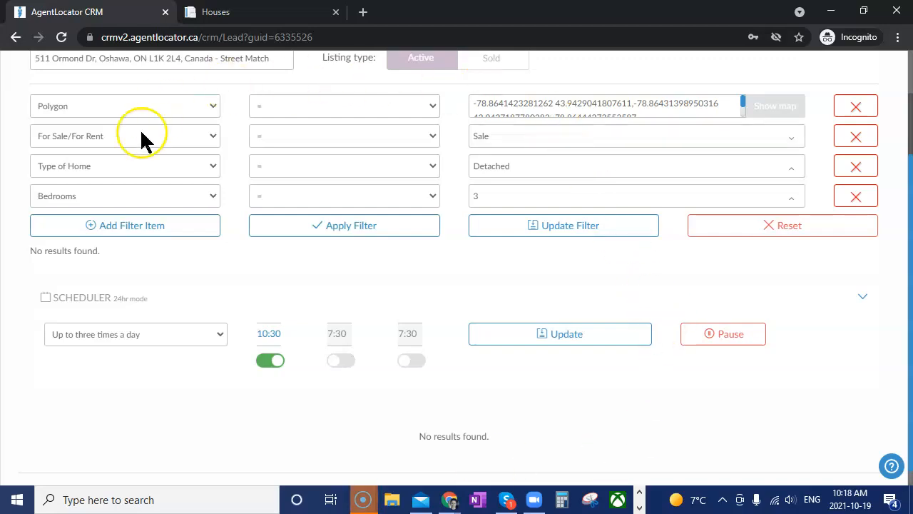
# Save the Detached and 3-bedroom criteria with Update Filter until 'Filter successfully updated!' appears
pyautogui.click(575, 227)
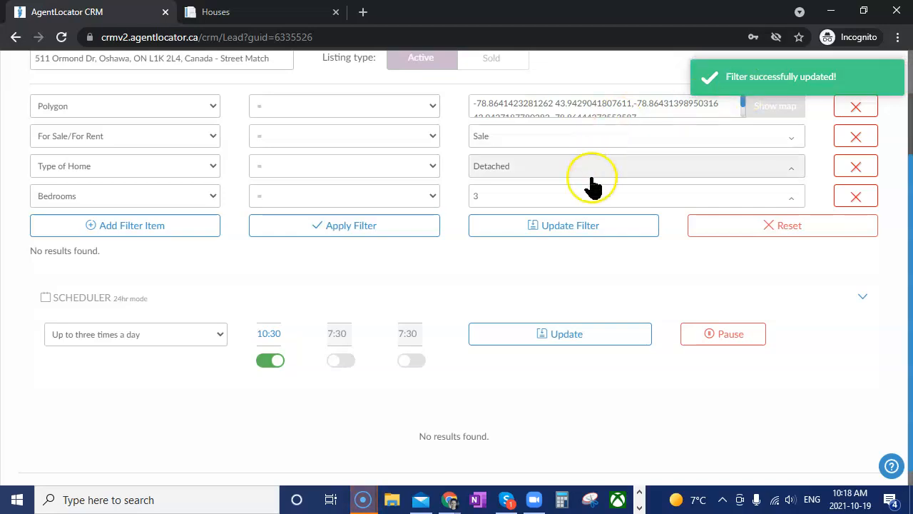
pyautogui.click(619, 225)
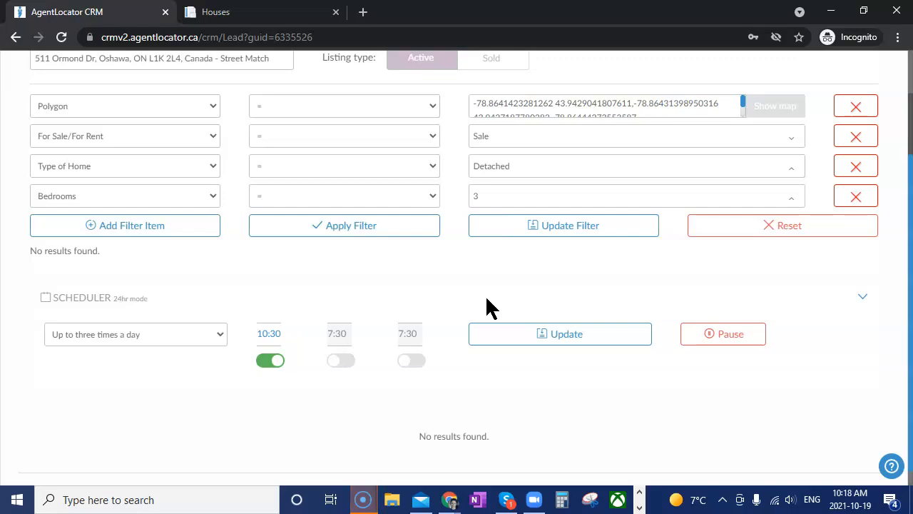
# Add another filter row but close its field list without choosing anything
pyautogui.click(474, 347)
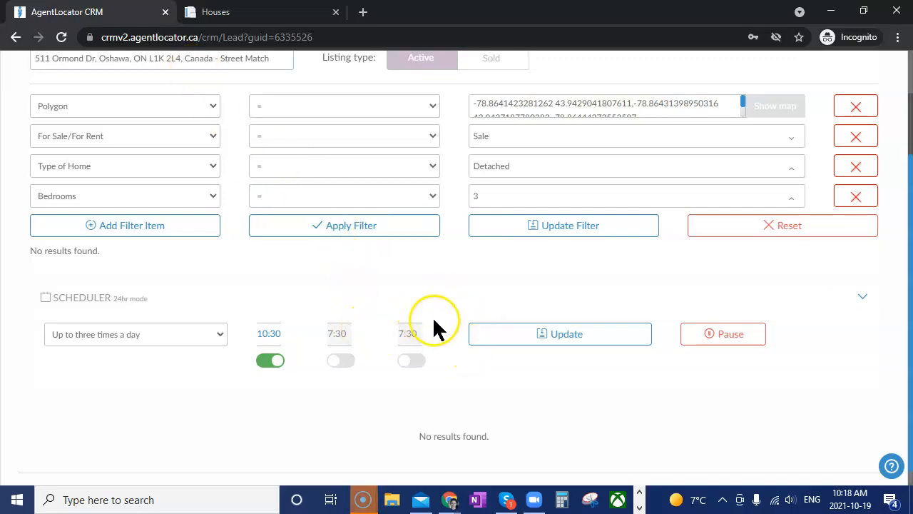
pyautogui.scroll(1, 460, 289)
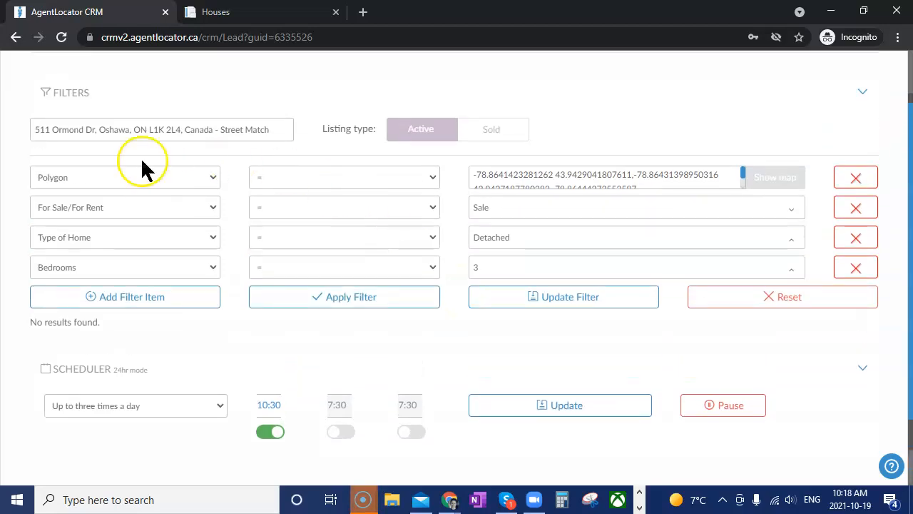
pyautogui.click(106, 303)
pyautogui.click(106, 302)
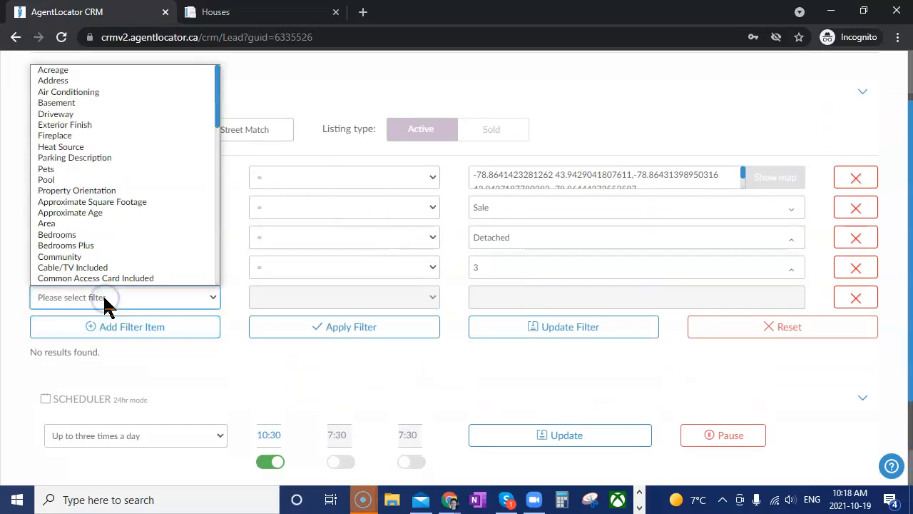
pyautogui.scroll(-2, 145, 184)
pyautogui.scroll(-4, 135, 114)
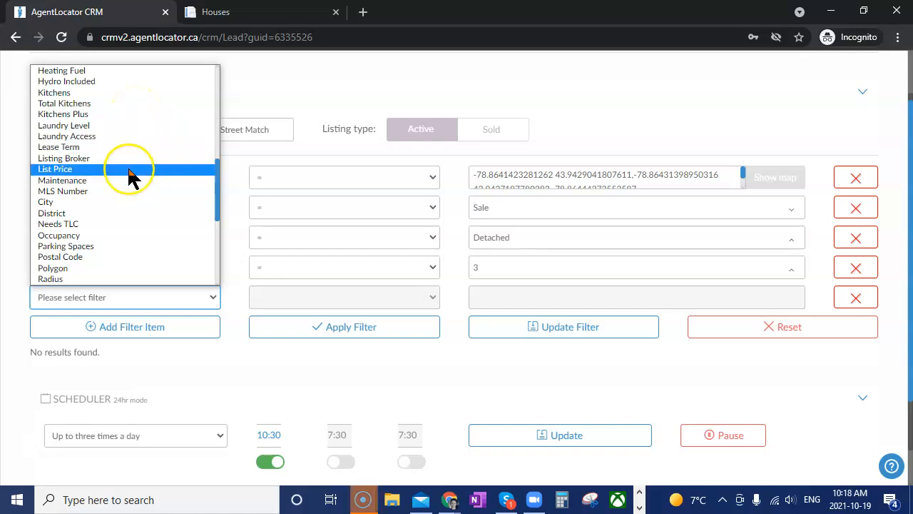
pyautogui.scroll(-2, 121, 251)
pyautogui.scroll(-1, 121, 251)
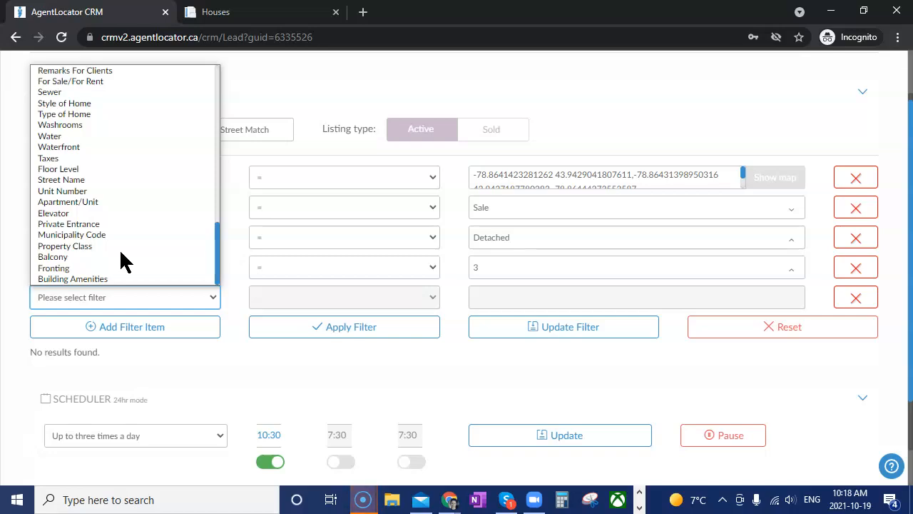
pyautogui.click(251, 359)
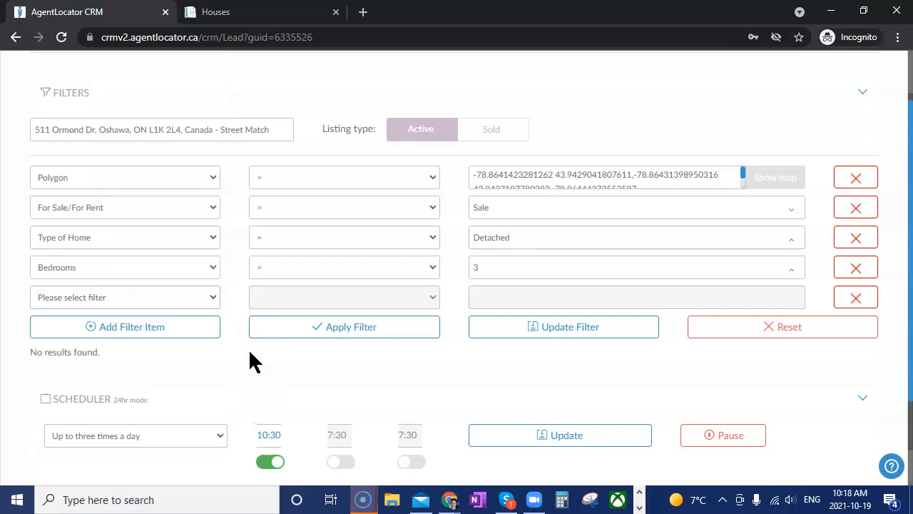
# Delete the empty filter row, leaving Polygon, Sale, Detached and 3-bedroom filters
pyautogui.click(870, 331)
pyautogui.click(870, 299)
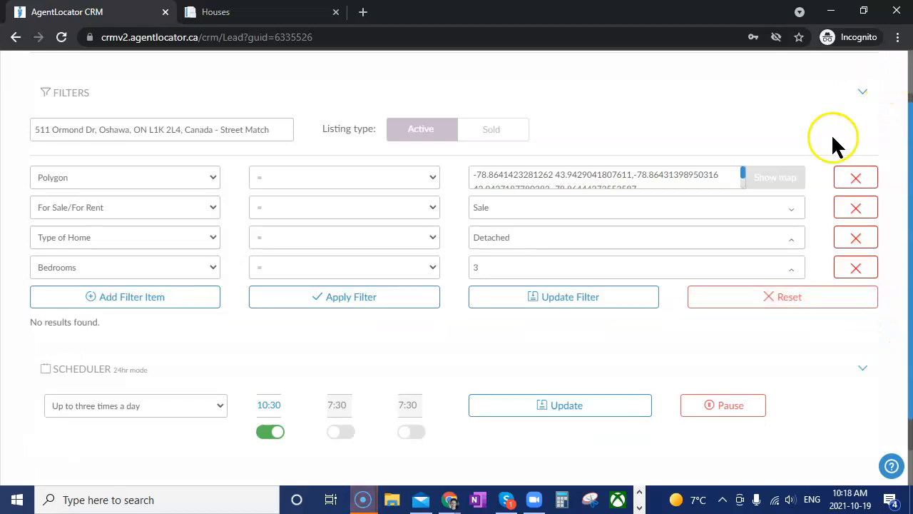
pyautogui.scroll(1, 839, 143)
pyautogui.scroll(-2, 839, 143)
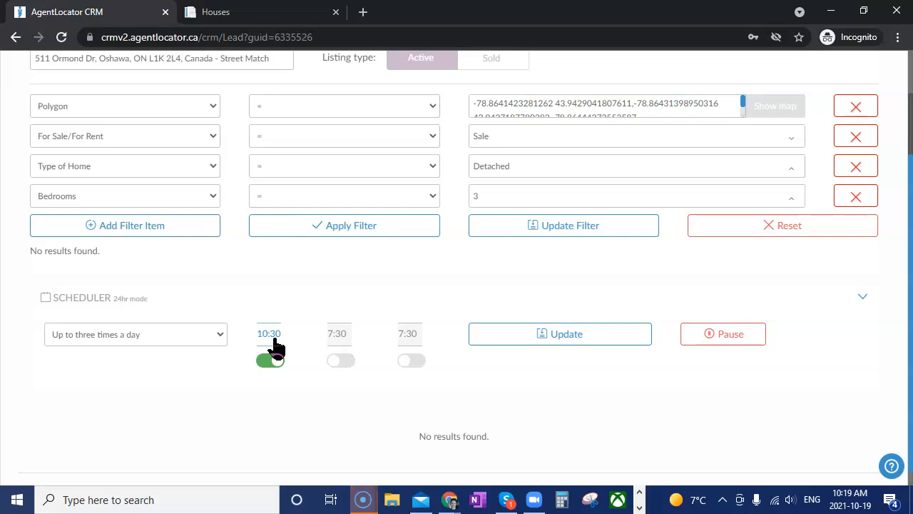
# Swap from the active search's criteria to the sold Street Match search's criteria (House, Polygon, Sold, 21 listings)
pyautogui.scroll(2, 846, 349)
pyautogui.click(872, 97)
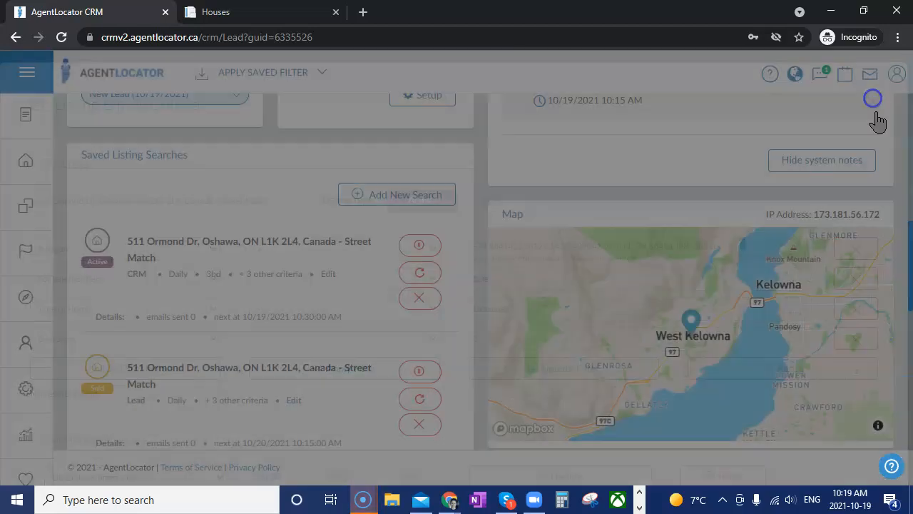
pyautogui.scroll(-1, 426, 343)
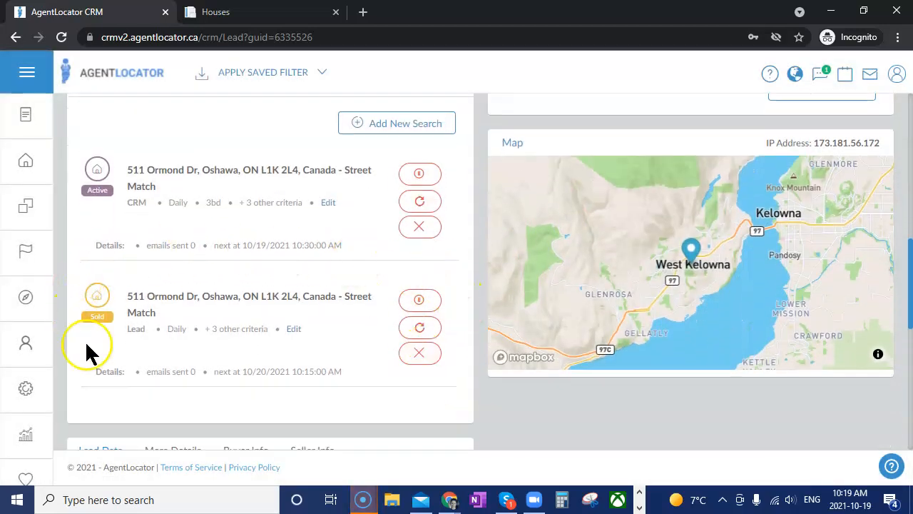
pyautogui.click(293, 329)
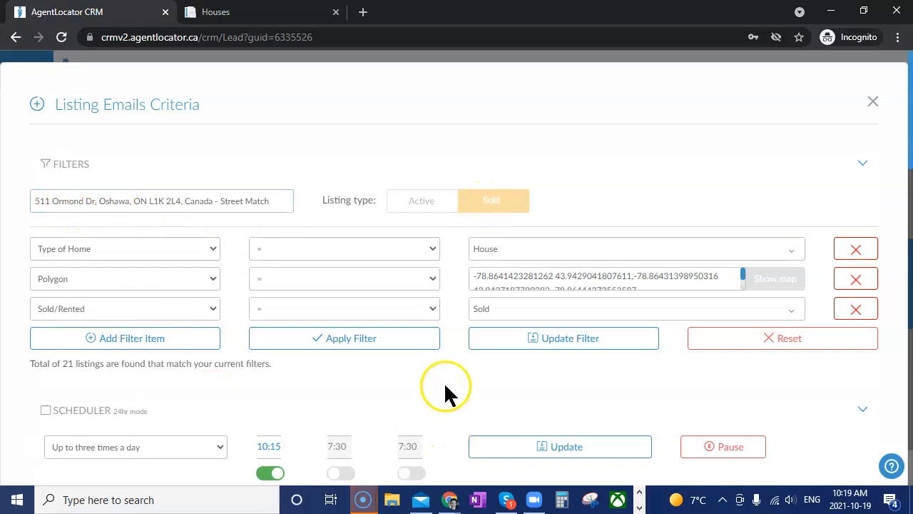
pyautogui.scroll(-1, 444, 389)
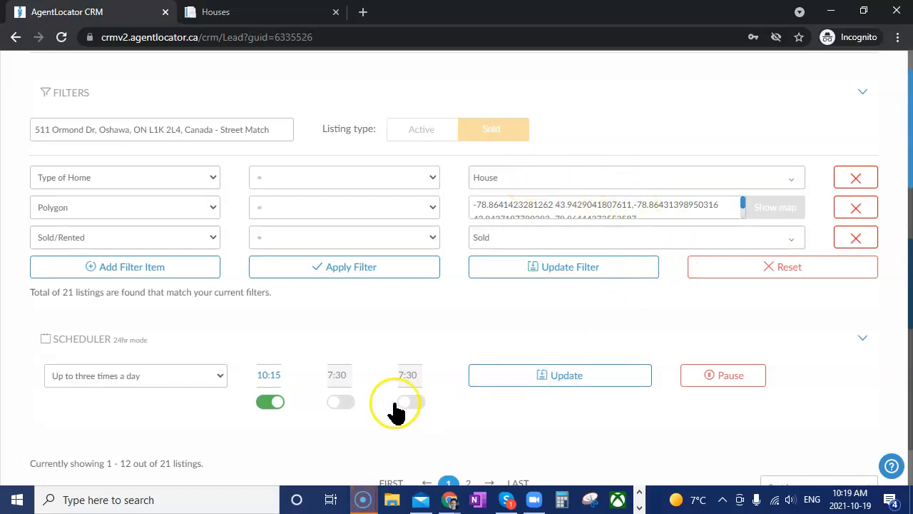
# Add a SubType = Detached filter to the sold search, then start a second filter row
pyautogui.click(106, 276)
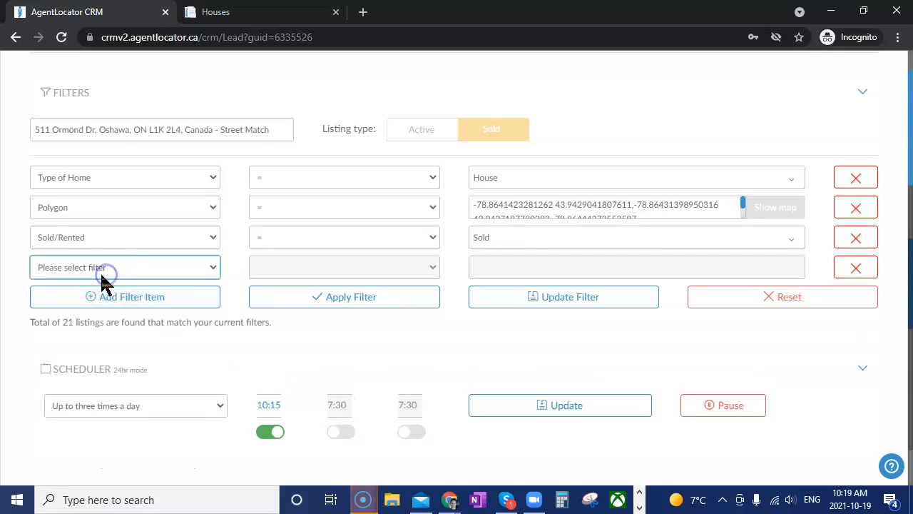
pyautogui.click(139, 271)
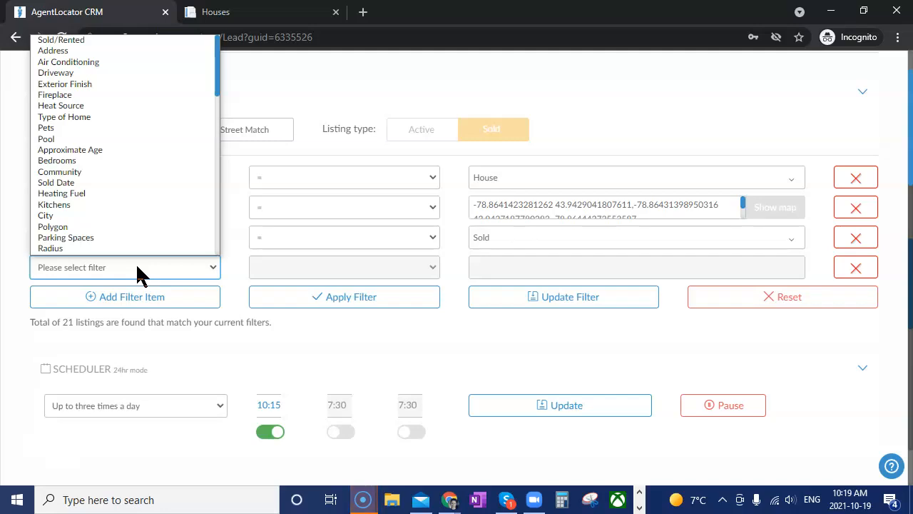
pyautogui.press('s')
pyautogui.press('s')
pyautogui.press('s')
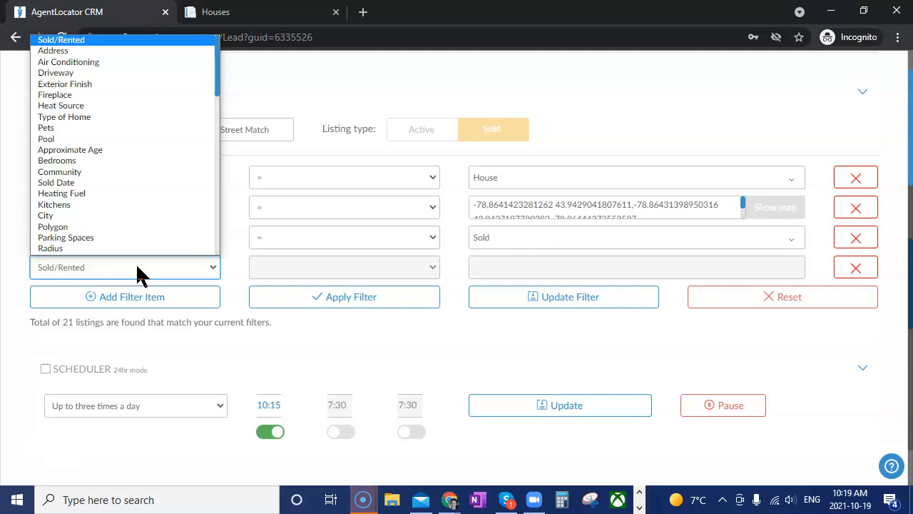
pyautogui.press('Down')
pyautogui.press('Down')
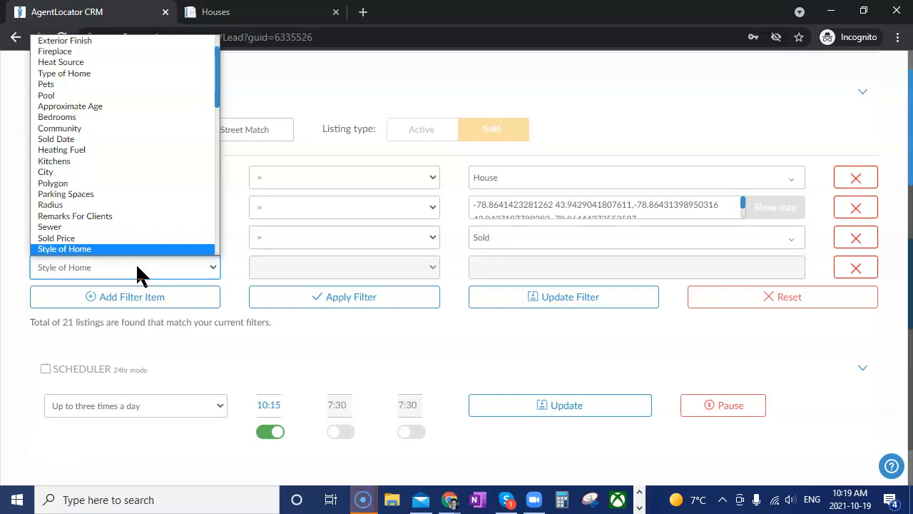
pyautogui.press('Return')
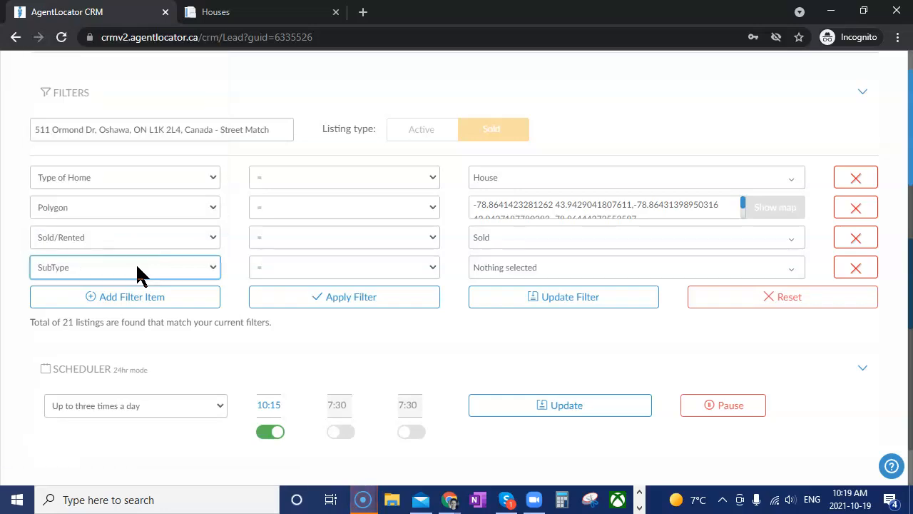
pyautogui.click(527, 267)
pyautogui.click(508, 292)
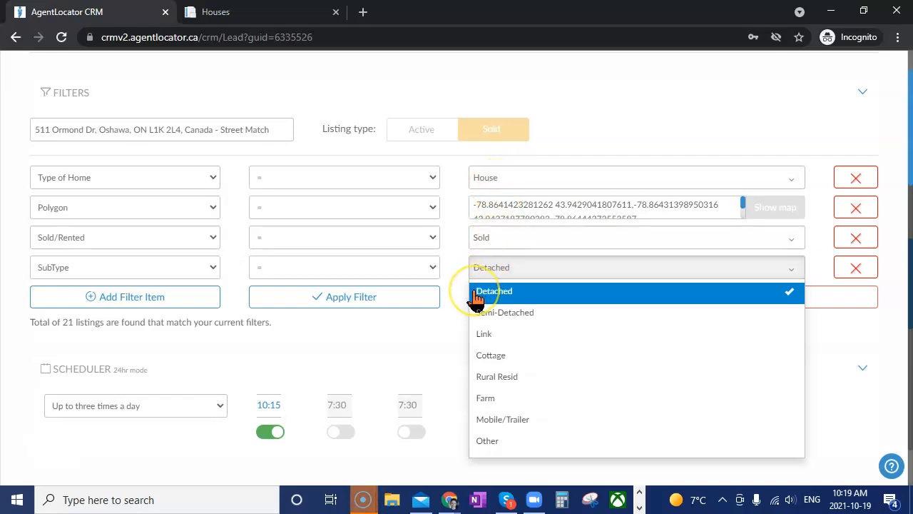
pyautogui.click(388, 346)
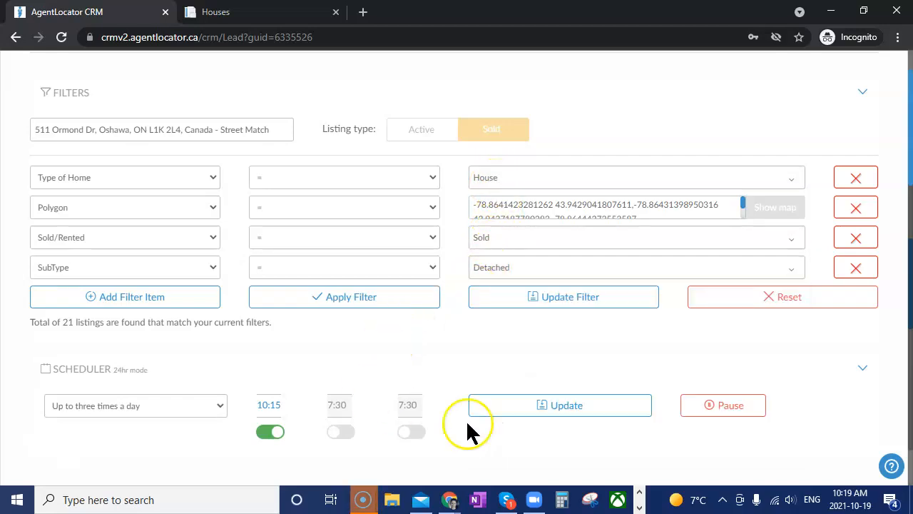
pyautogui.click(84, 296)
pyautogui.click(84, 298)
# Set the new filter row to Bedrooms = 3
pyautogui.press('b')
pyautogui.press('Return')
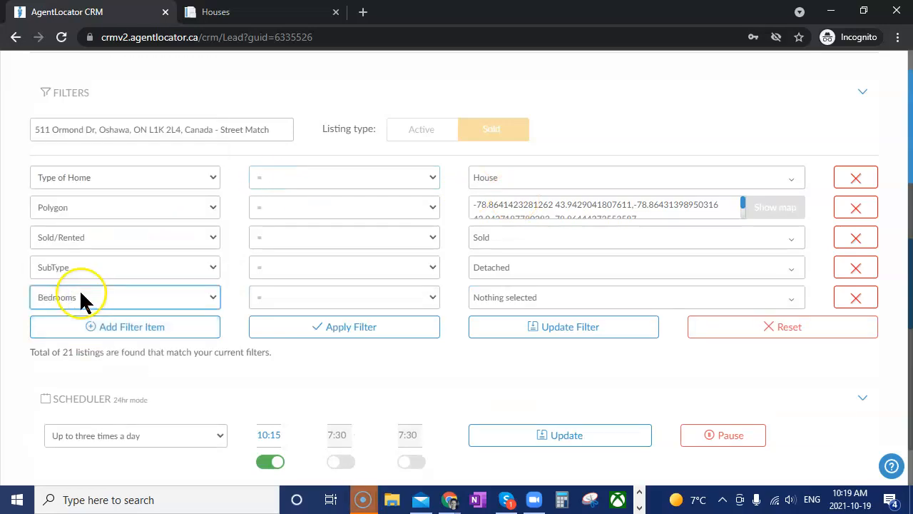
pyautogui.click(482, 300)
pyautogui.click(484, 143)
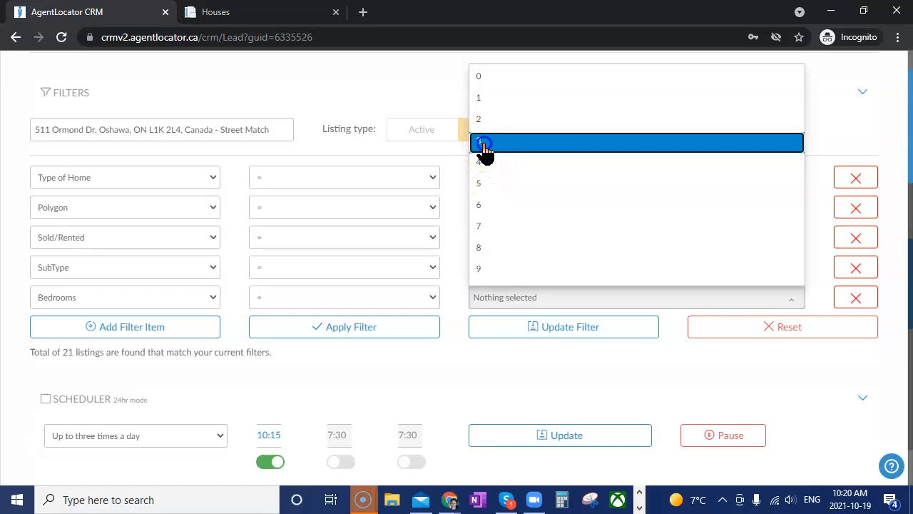
pyautogui.click(402, 360)
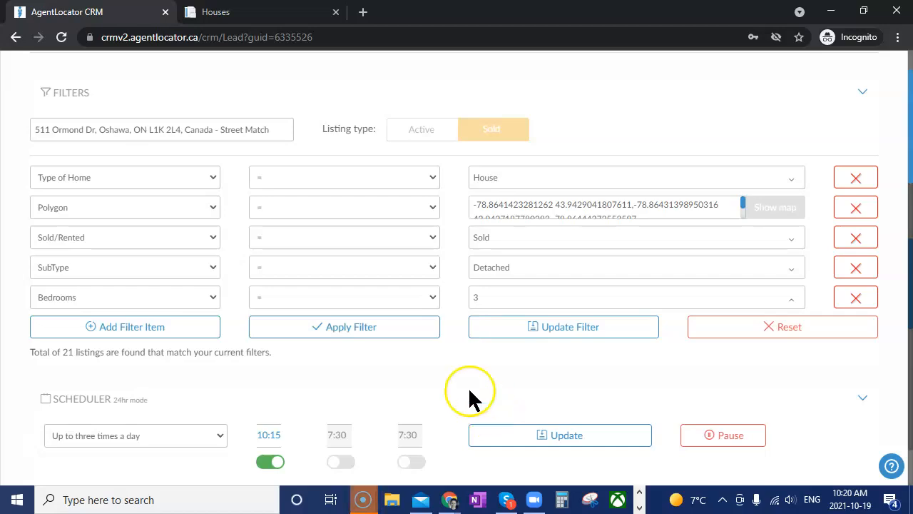
# Apply the filters and review the 8 remaining matching sold listings
pyautogui.scroll(-3, 468, 393)
pyautogui.click(363, 116)
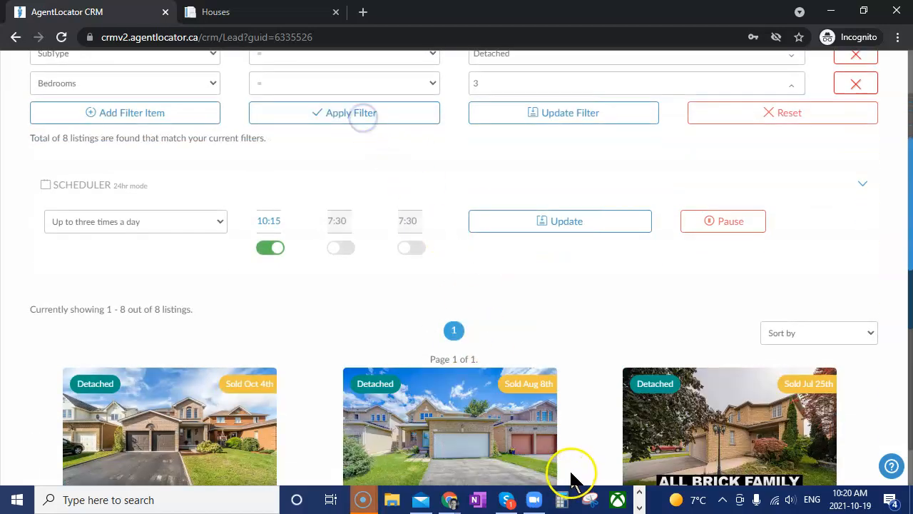
pyautogui.scroll(-1, 547, 444)
pyautogui.scroll(-1, 547, 444)
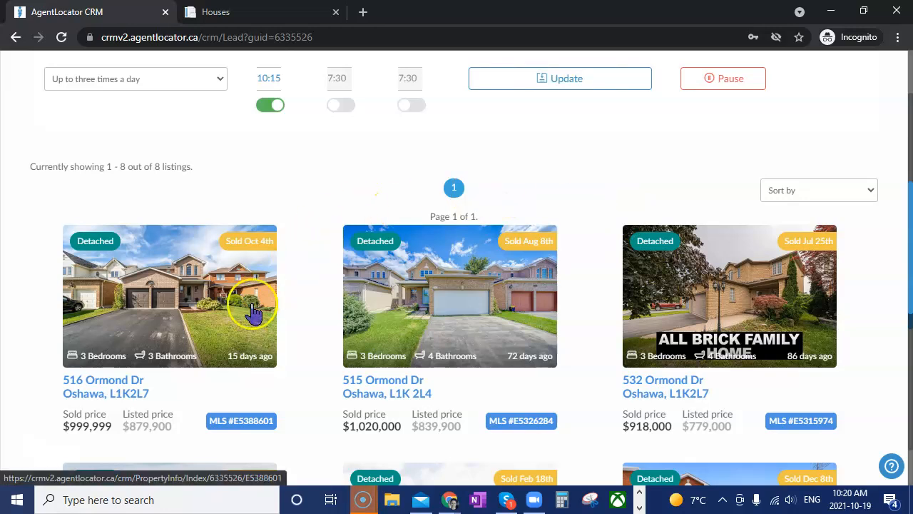
pyautogui.scroll(3, 510, 313)
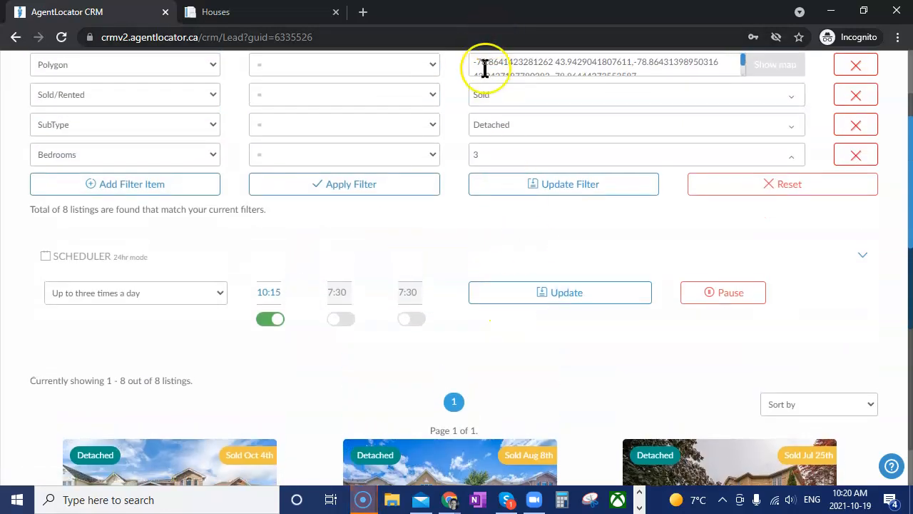
pyautogui.scroll(-4, 532, 471)
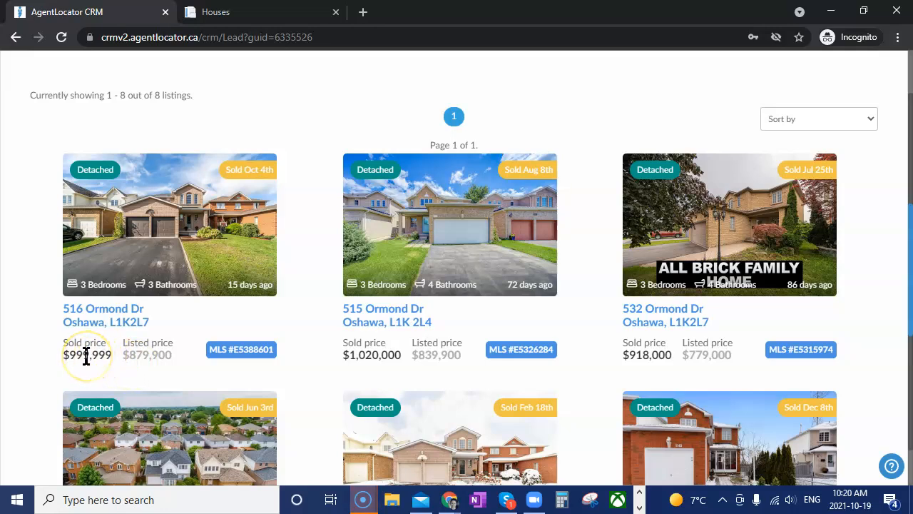
pyautogui.scroll(5, 362, 373)
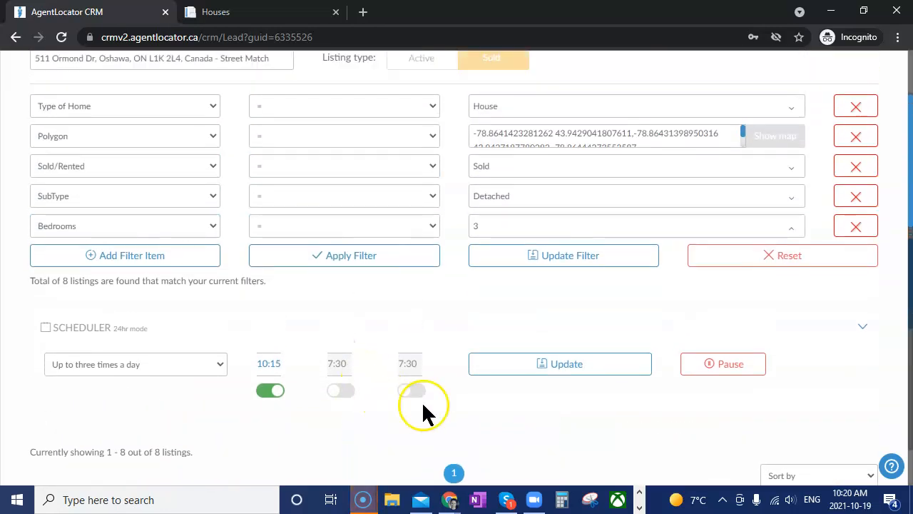
pyautogui.click(555, 261)
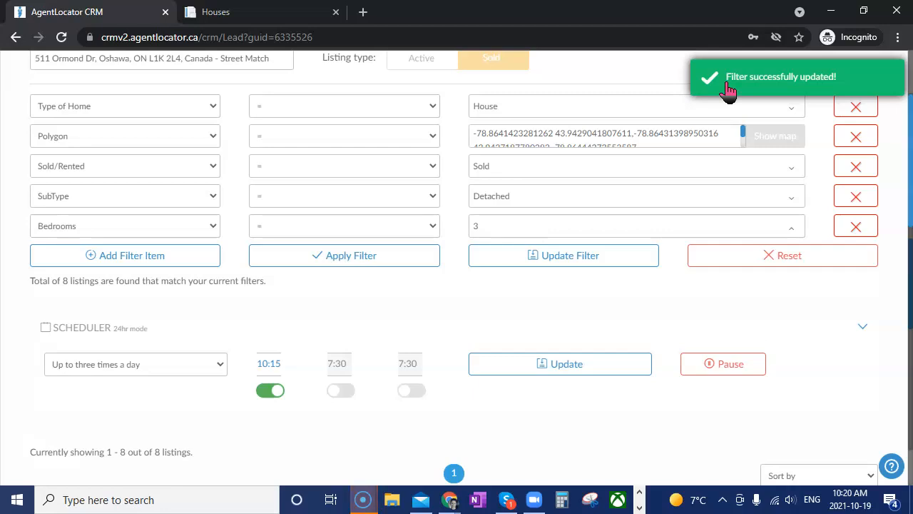
pyautogui.click(433, 258)
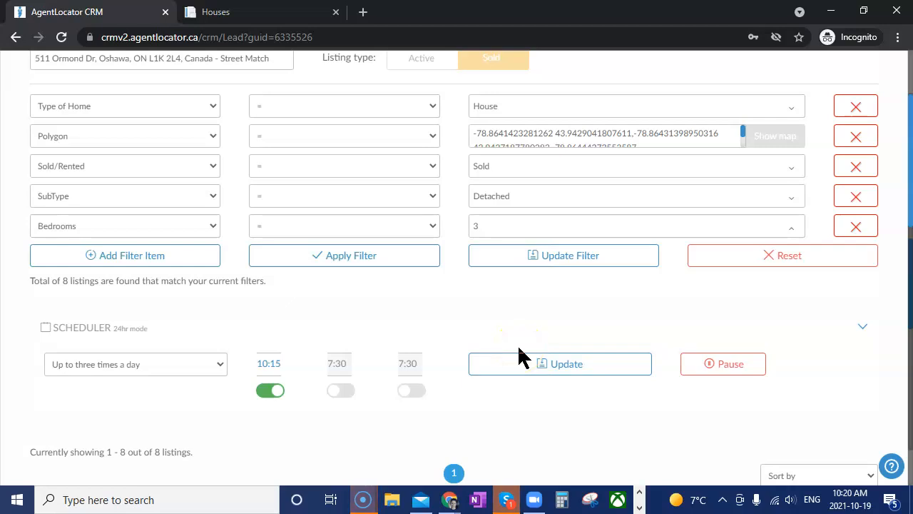
pyautogui.scroll(-2, 517, 344)
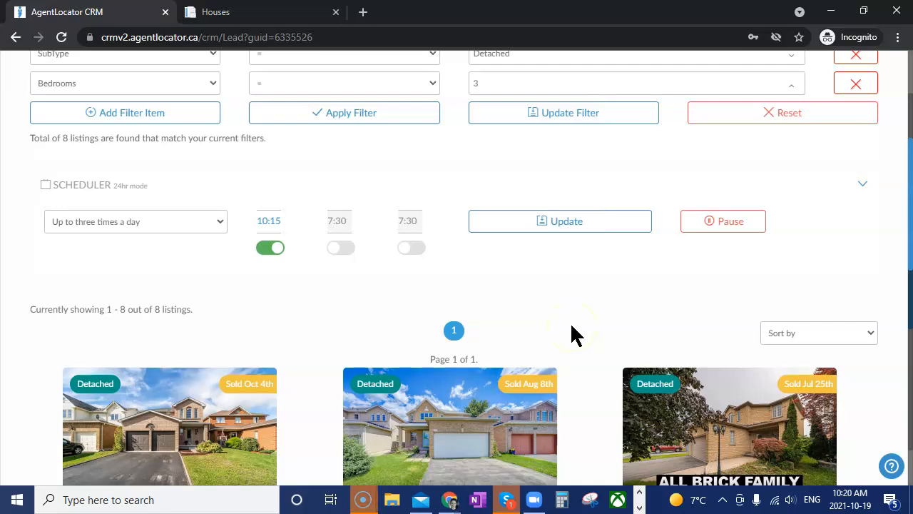
pyautogui.scroll(4, 644, 366)
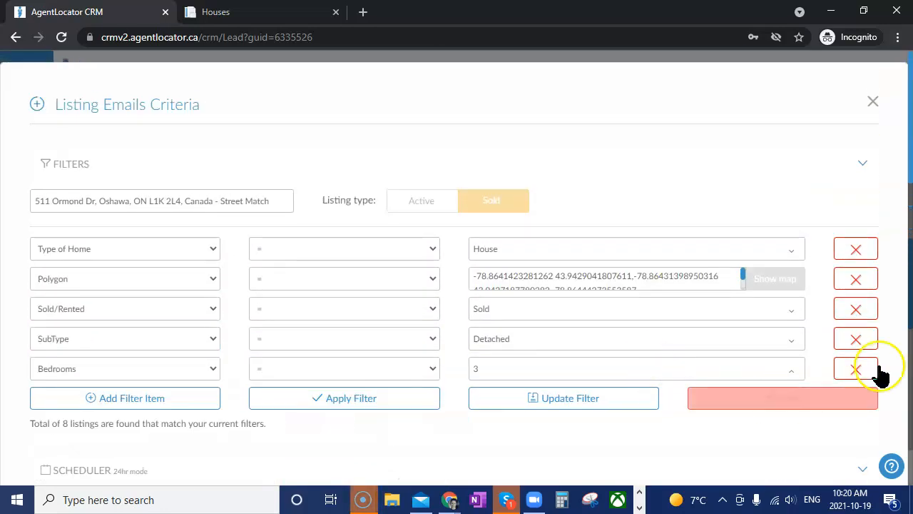
# Close the email criteria and force campaign execution for both the active and sold Street Match searches
pyautogui.click(874, 101)
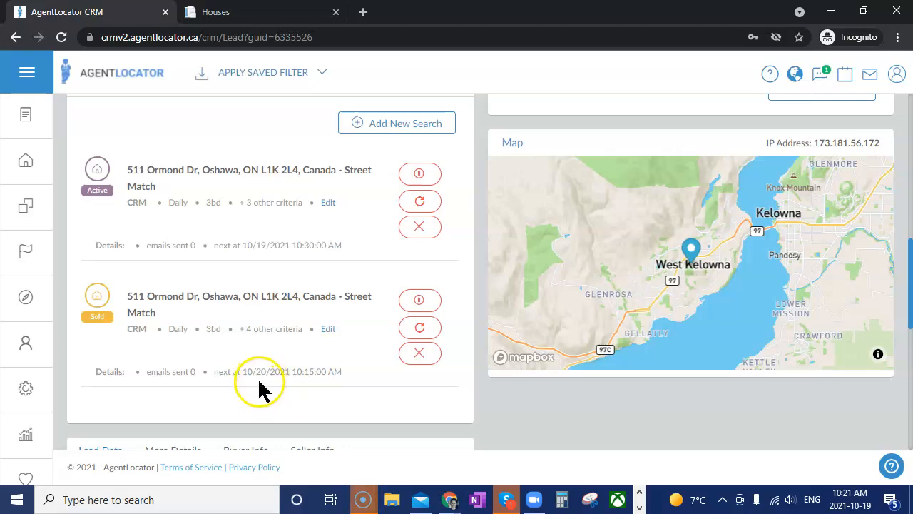
pyautogui.click(422, 201)
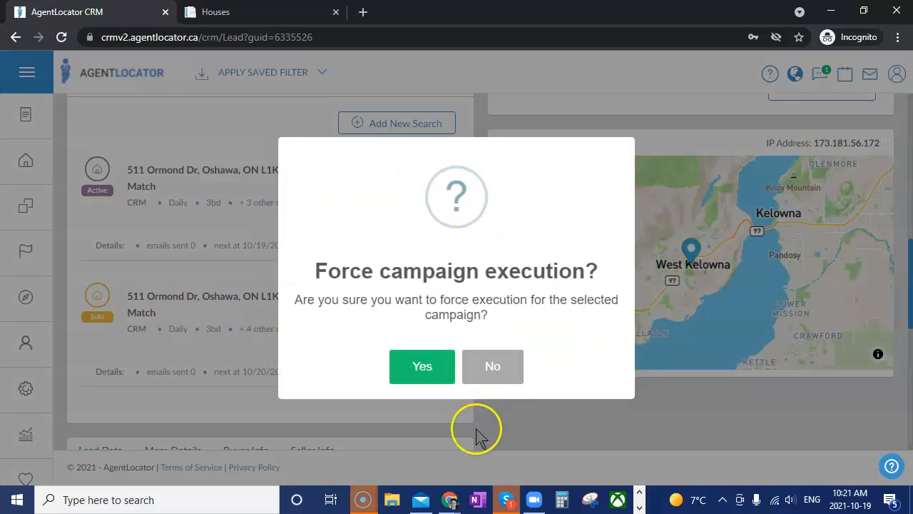
pyautogui.click(428, 375)
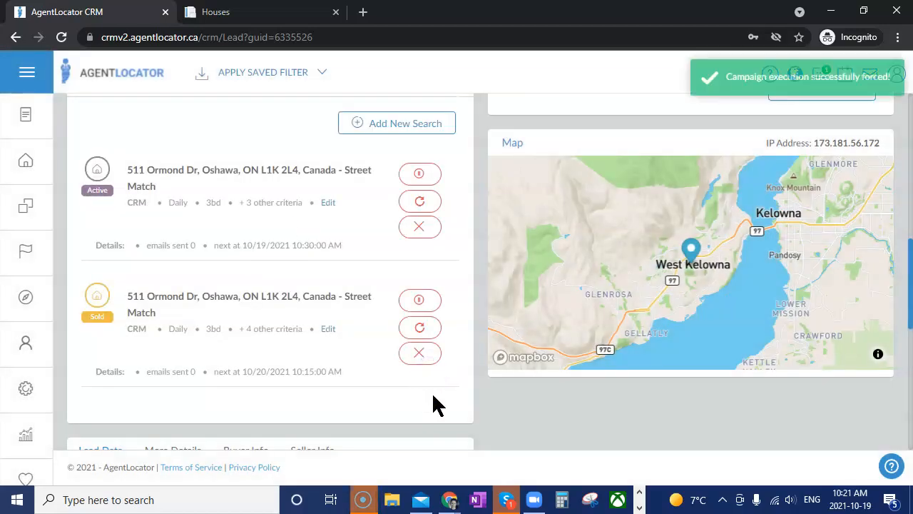
pyautogui.click(420, 328)
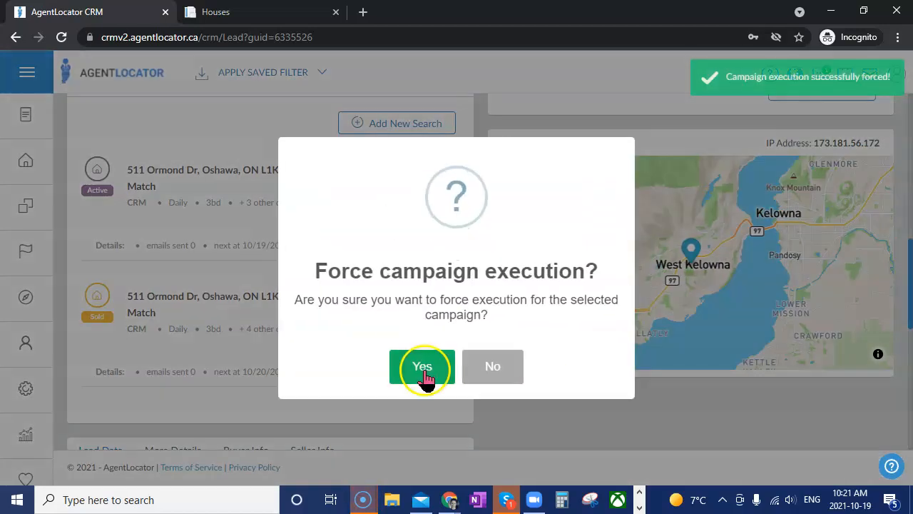
pyautogui.click(423, 375)
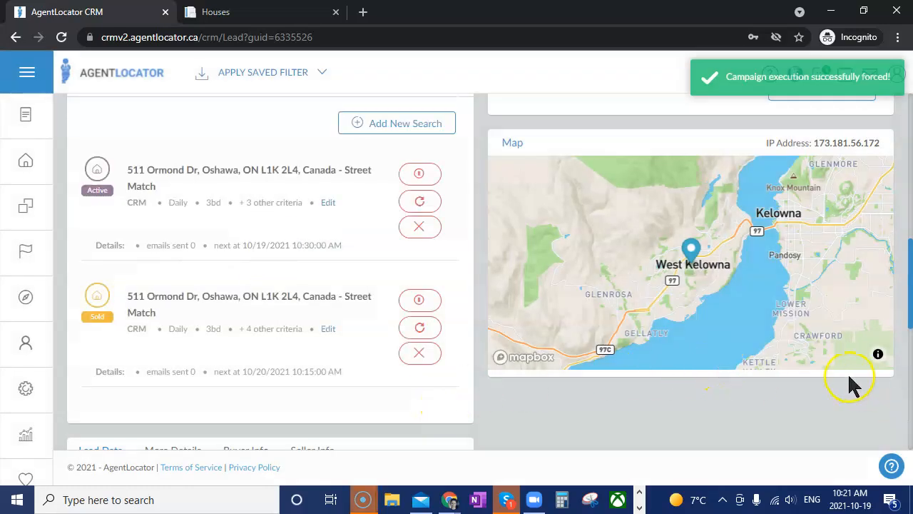
pyautogui.scroll(10, 847, 372)
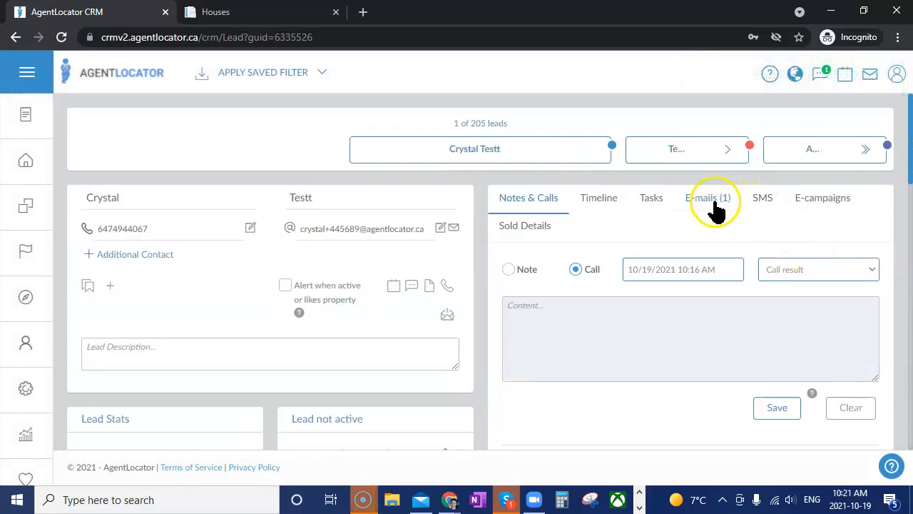
# Show the lead's E-mails (1) list and browse the sent messages
pyautogui.click(715, 204)
pyautogui.scroll(-1, 888, 349)
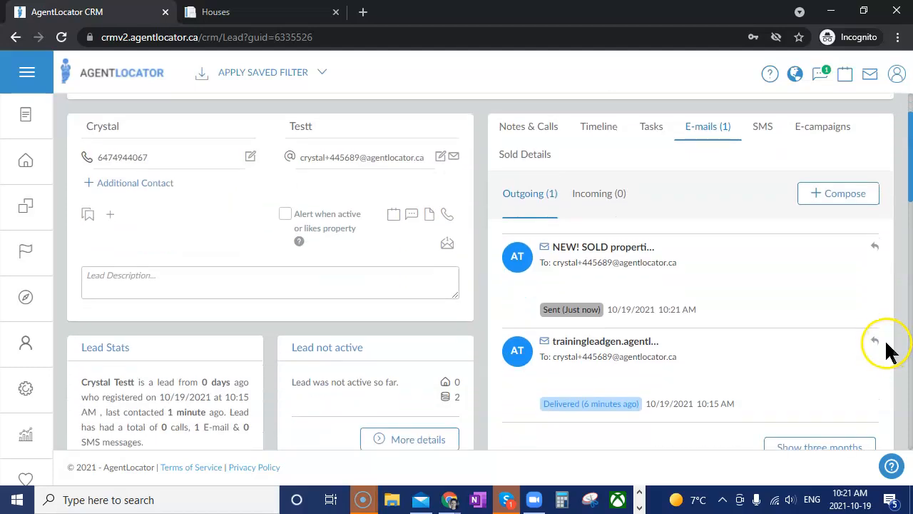
pyautogui.scroll(1, 670, 303)
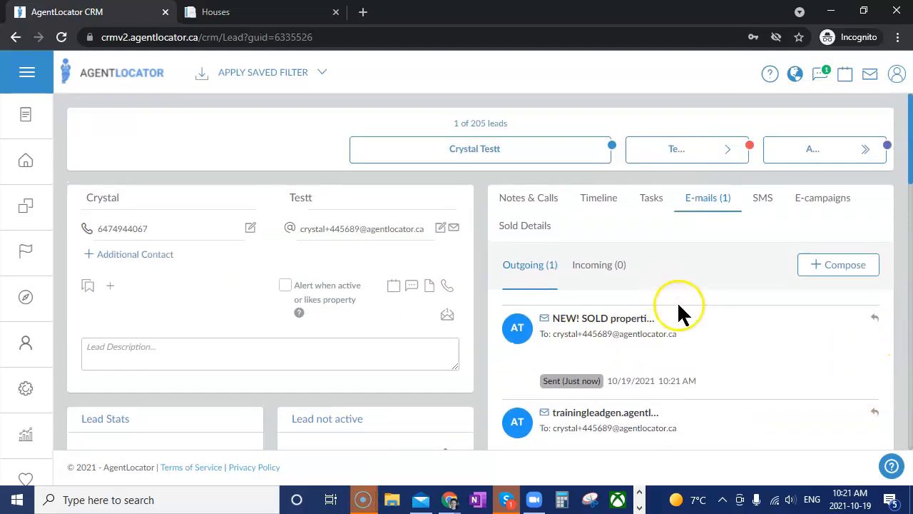
pyautogui.scroll(-1, 756, 342)
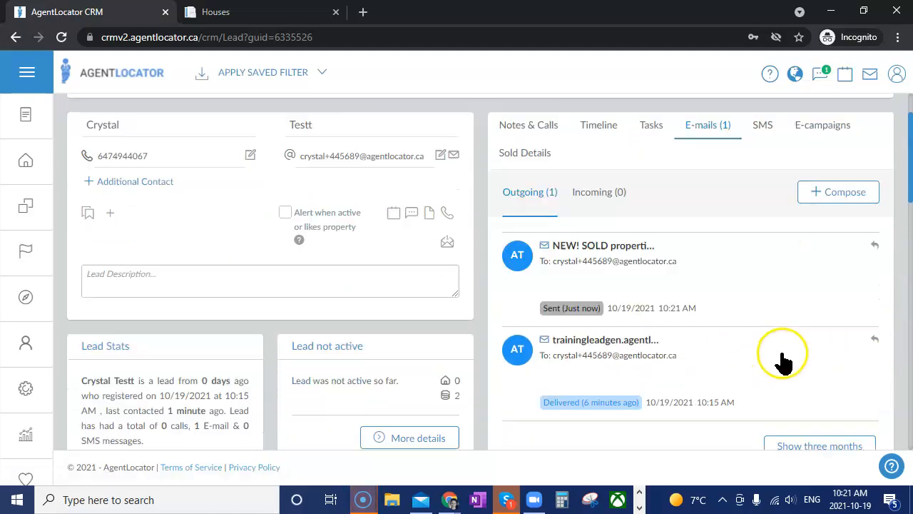
pyautogui.scroll(-2, 783, 362)
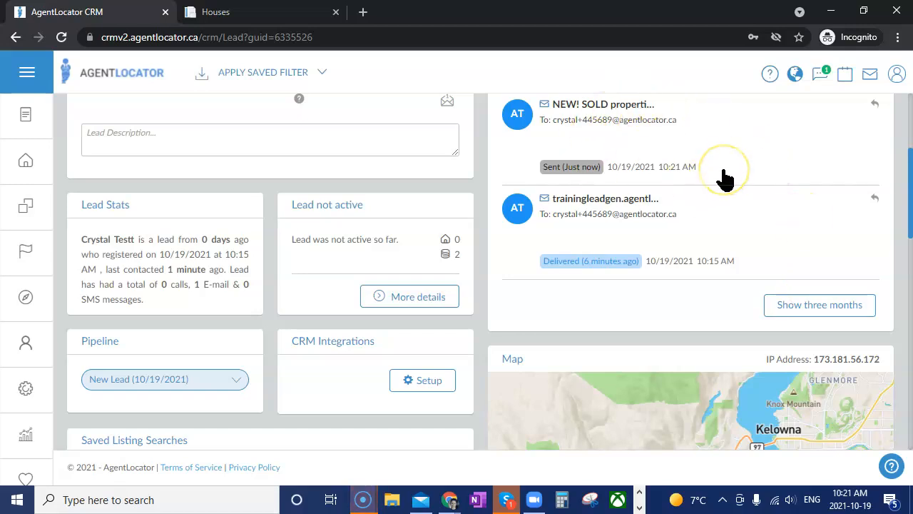
pyautogui.scroll(1, 713, 179)
pyautogui.scroll(-3, 439, 272)
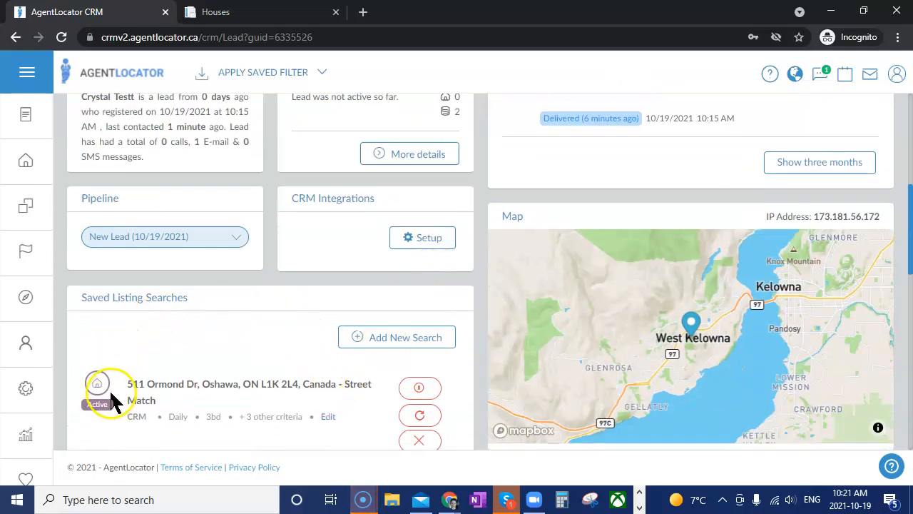
pyautogui.scroll(2, 672, 305)
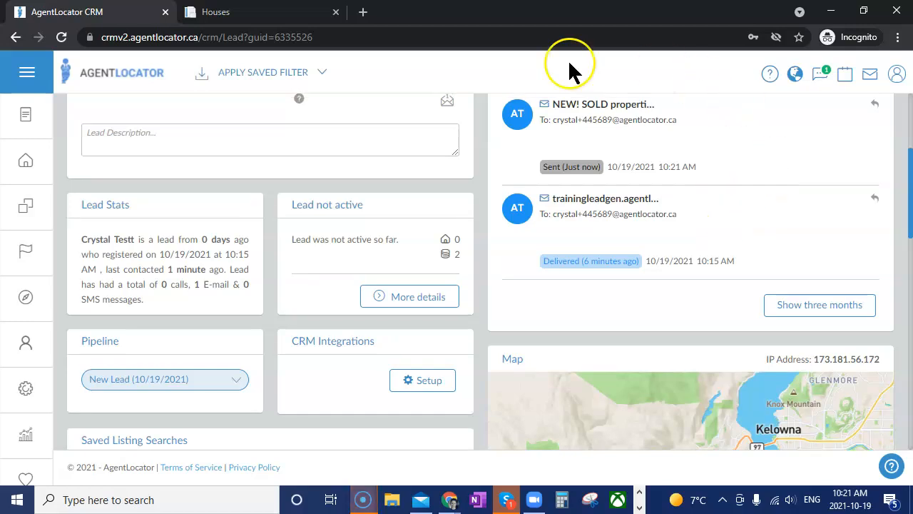
pyautogui.scroll(1, 749, 271)
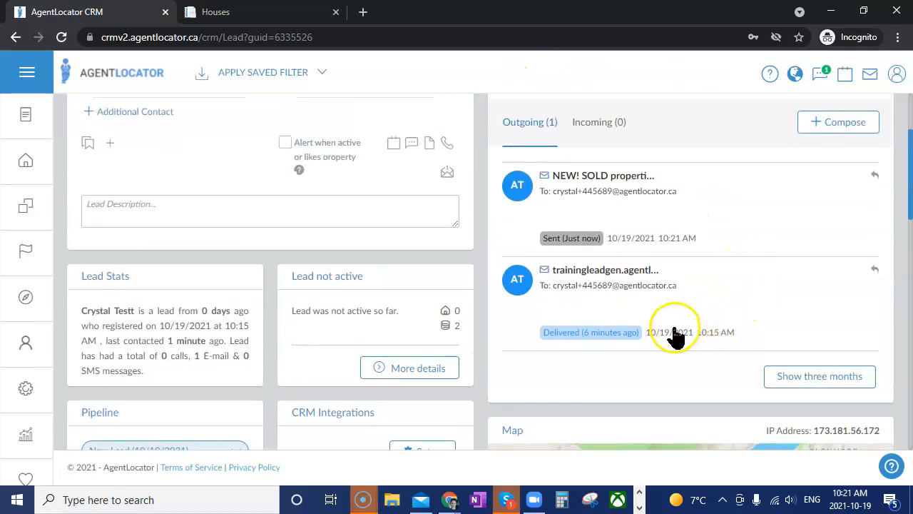
pyautogui.scroll(1, 674, 335)
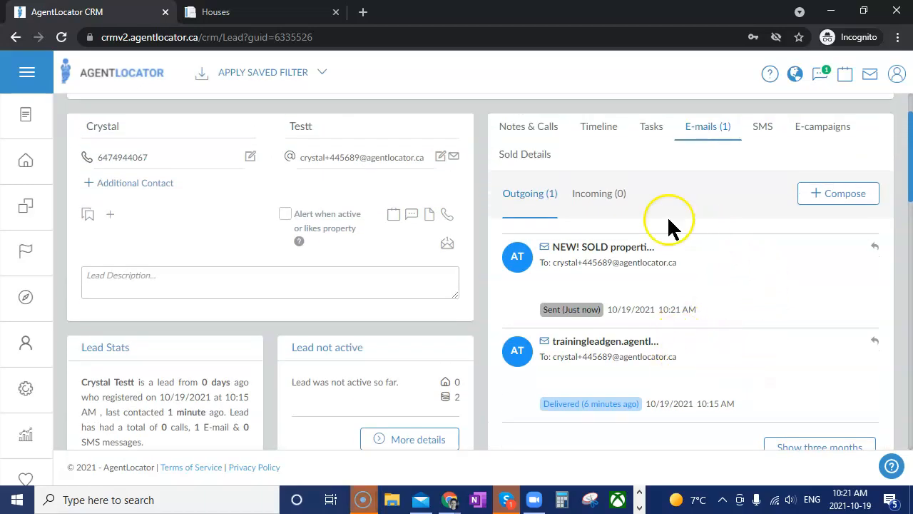
# Open the 'NEW! SOLD properties we believe you'll like in Oshawa' email and view a listing's full details
pyautogui.click(620, 247)
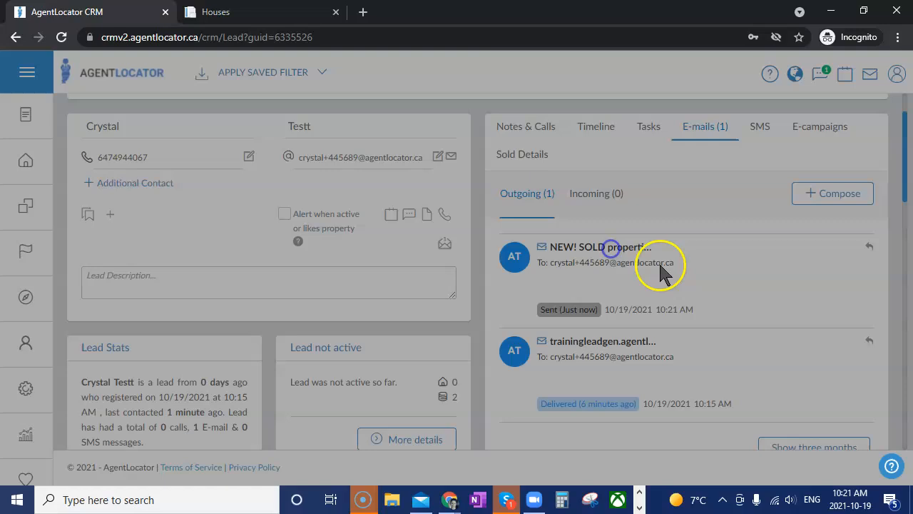
pyautogui.scroll(-5, 652, 392)
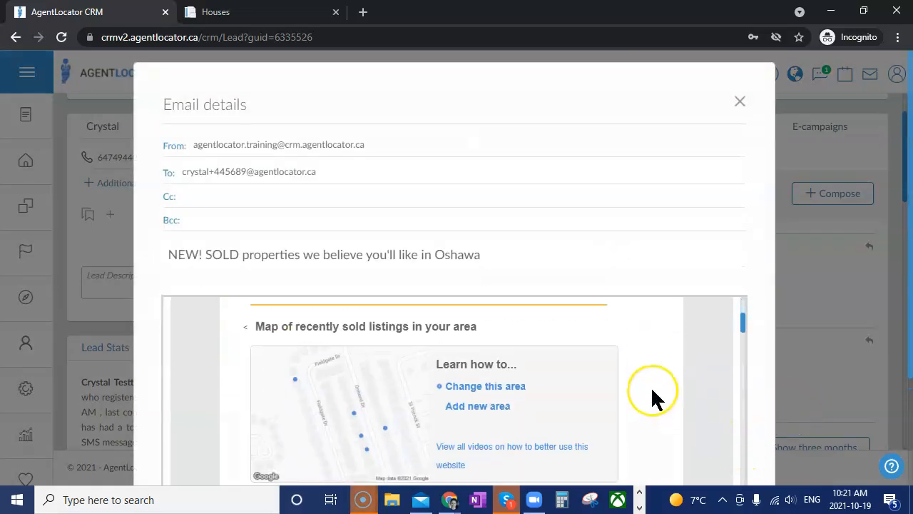
pyautogui.scroll(-10, 652, 389)
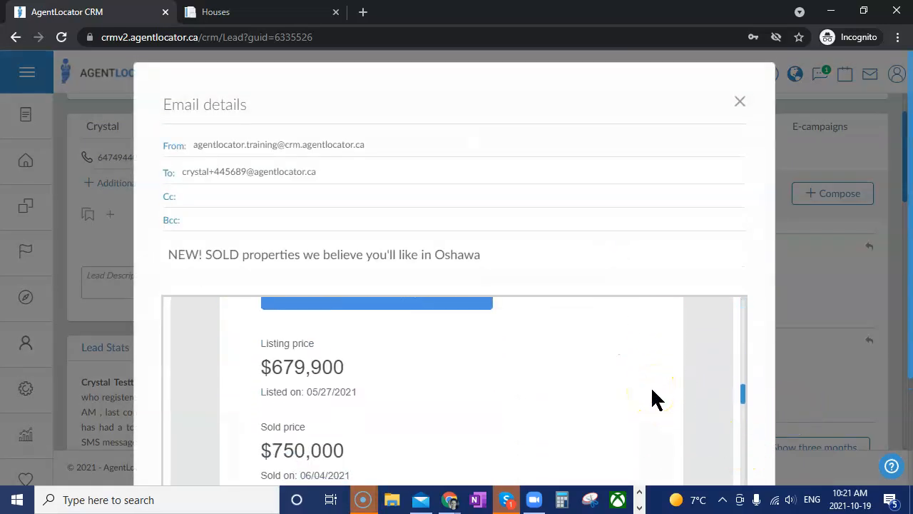
pyautogui.scroll(6, 652, 397)
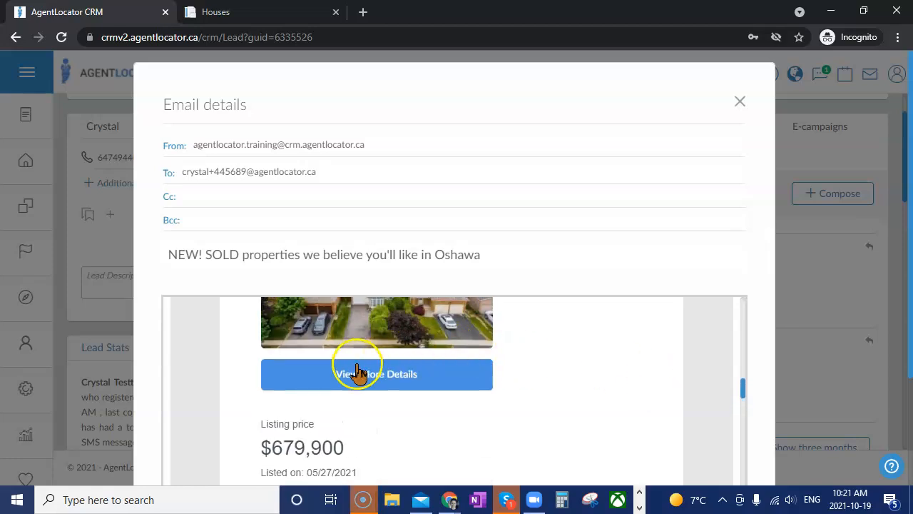
pyautogui.click(356, 365)
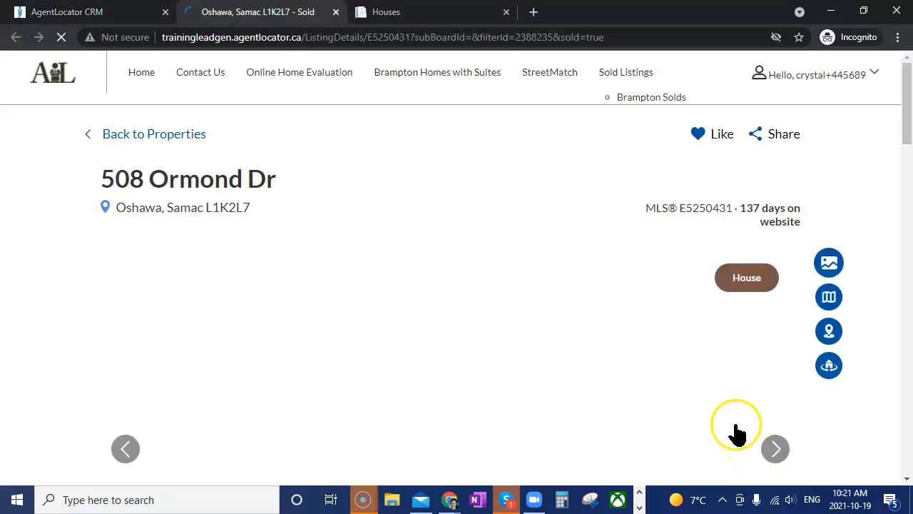
pyautogui.scroll(-3, 624, 351)
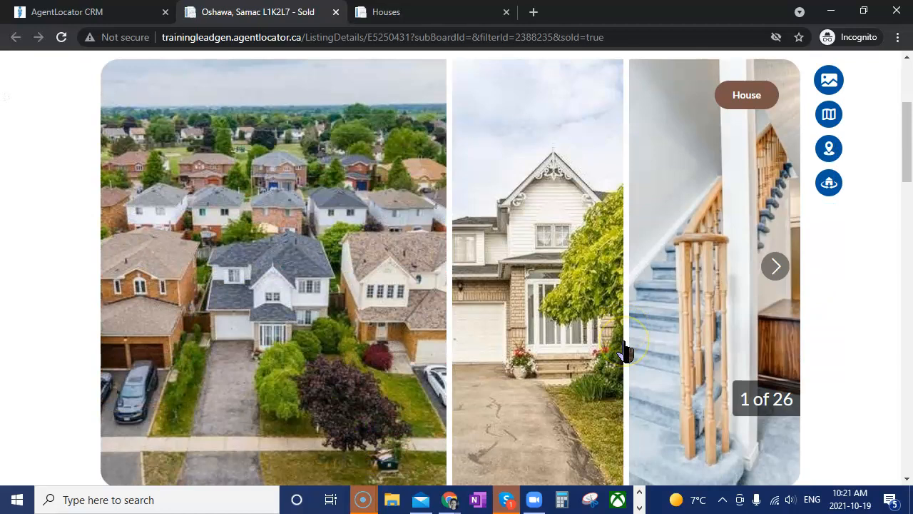
pyautogui.scroll(-4, 624, 350)
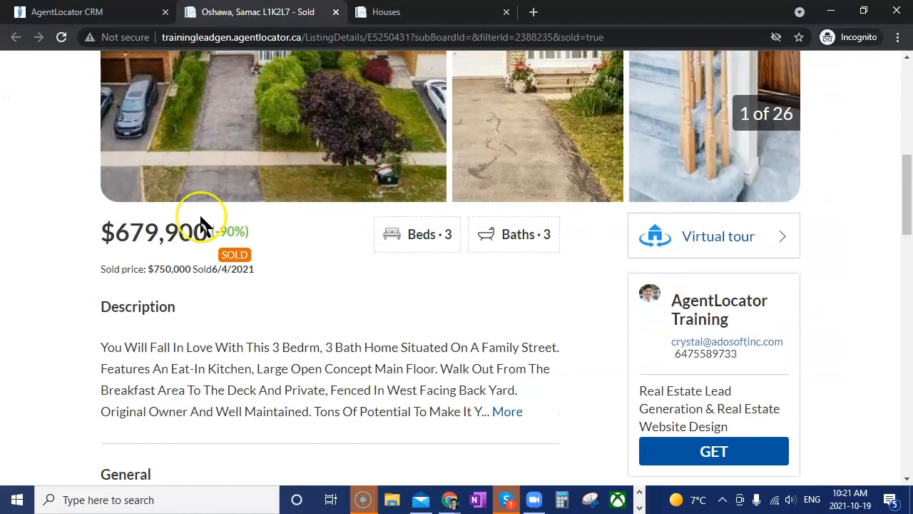